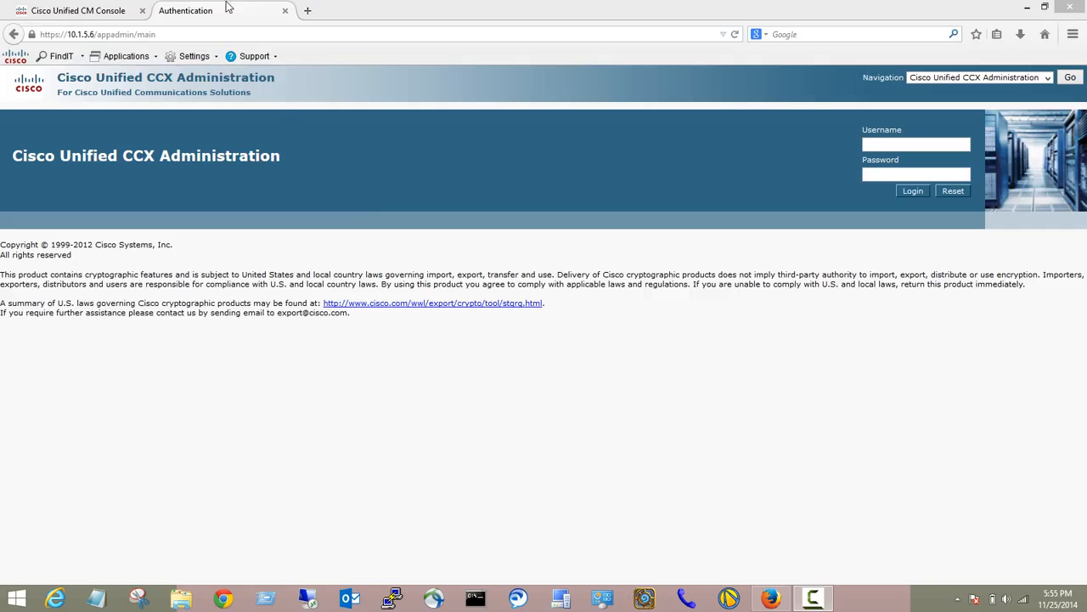
Check the CCX login tab, then return to the Cisco Unified CM Administration login page.
{"action": "left_click", "coordinate": [119, 8]}
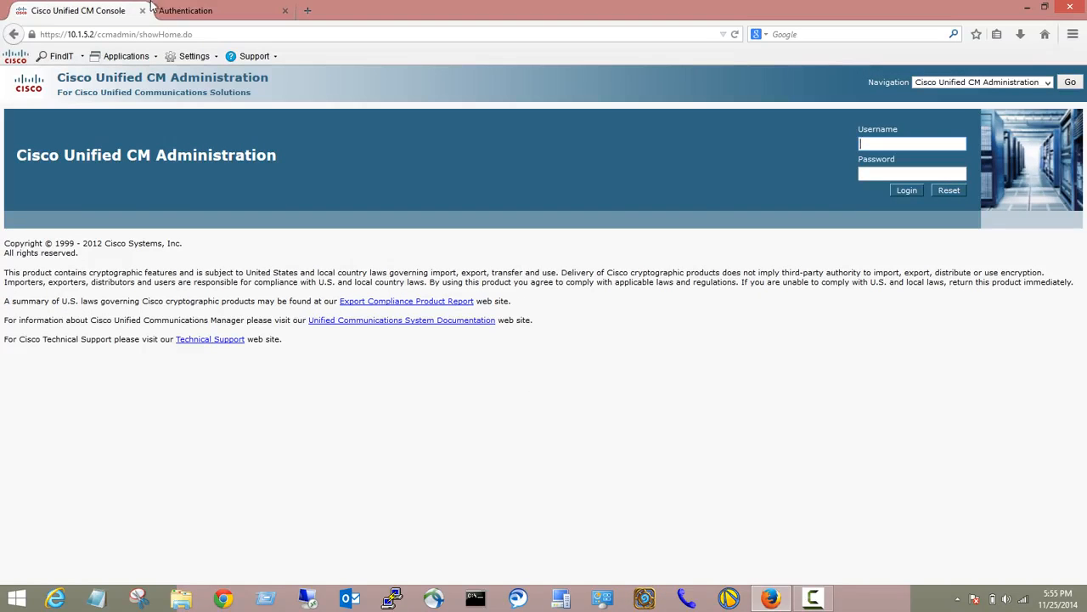
{"action": "left_click", "coordinate": [189, 8]}
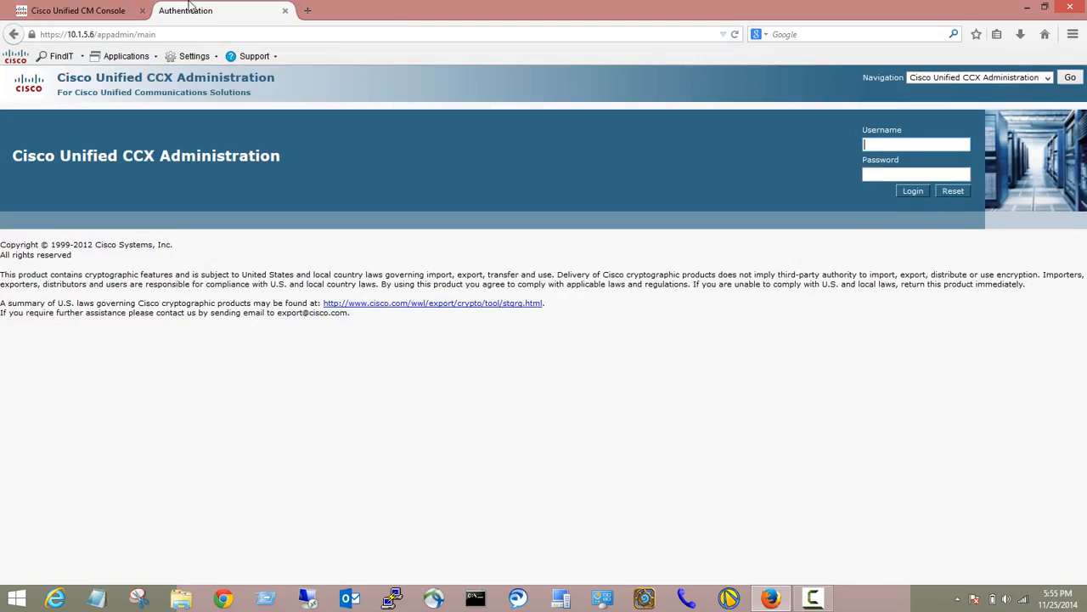
{"action": "left_click", "coordinate": [119, 9]}
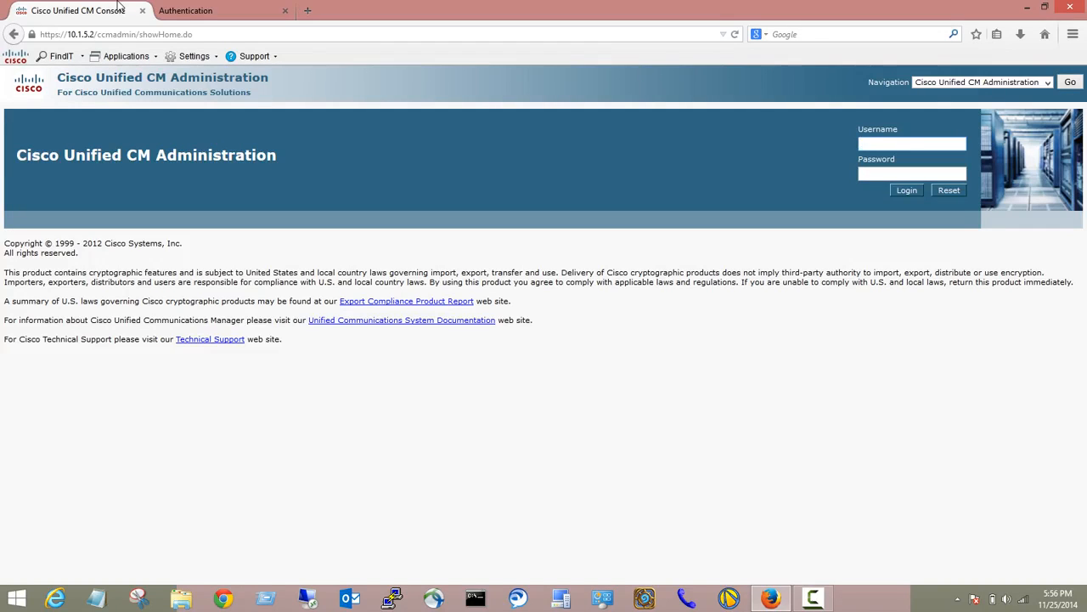
Log in to Cisco Unified CM Administration as administrator with its password.
{"action": "type", "text": "administrator"}
{"action": "key", "text": "Tab"}
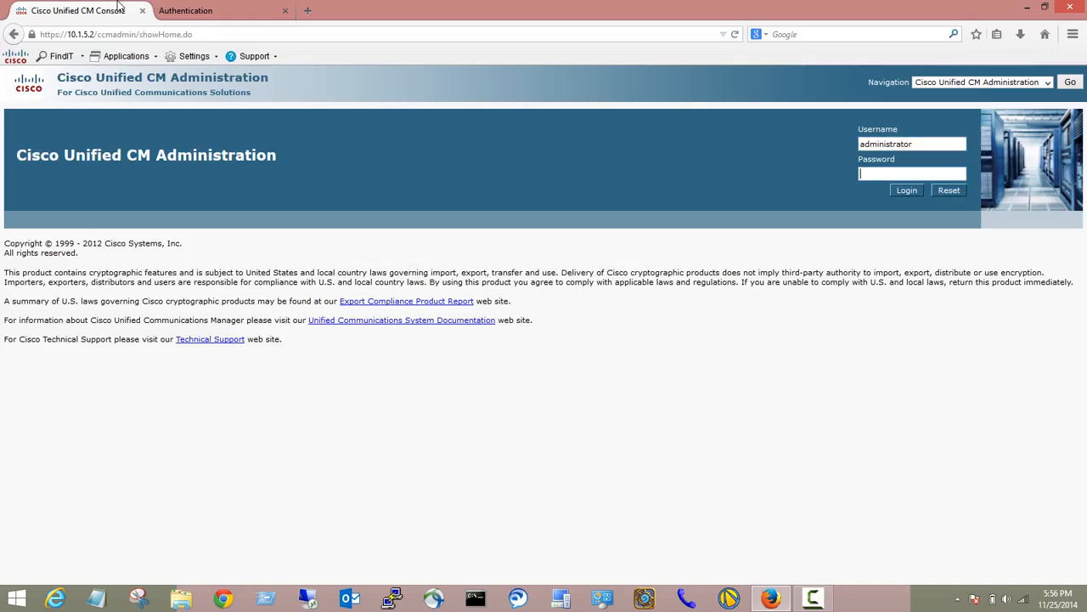
{"action": "type", "text": "**********"}
{"action": "key", "text": "Return"}
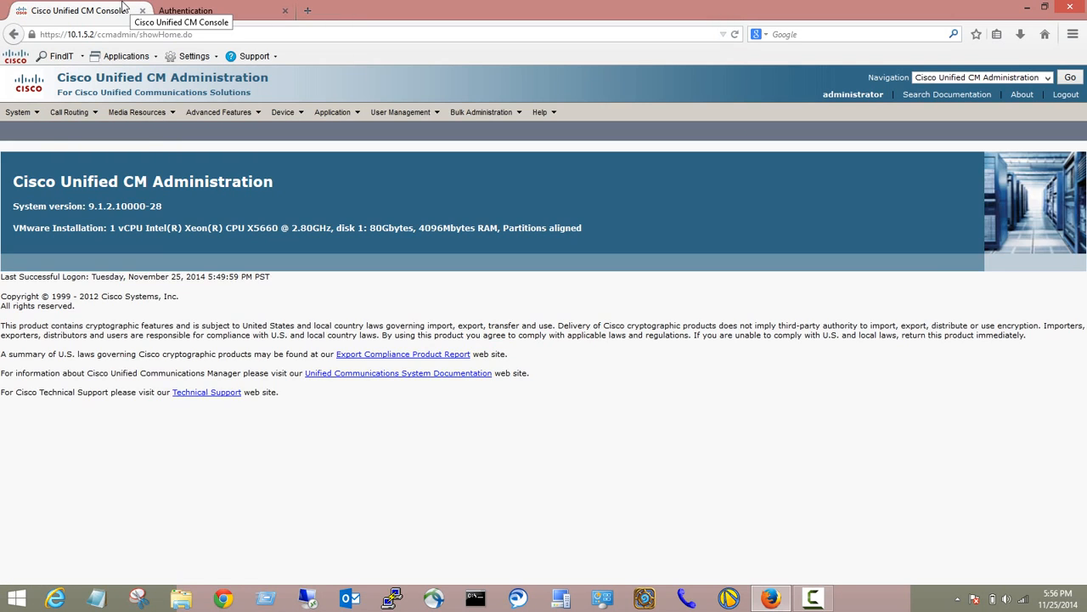
Find the Cisco Unified CM groups and open the Default group's configuration.
{"action": "mouse_move", "coordinate": [20, 114]}
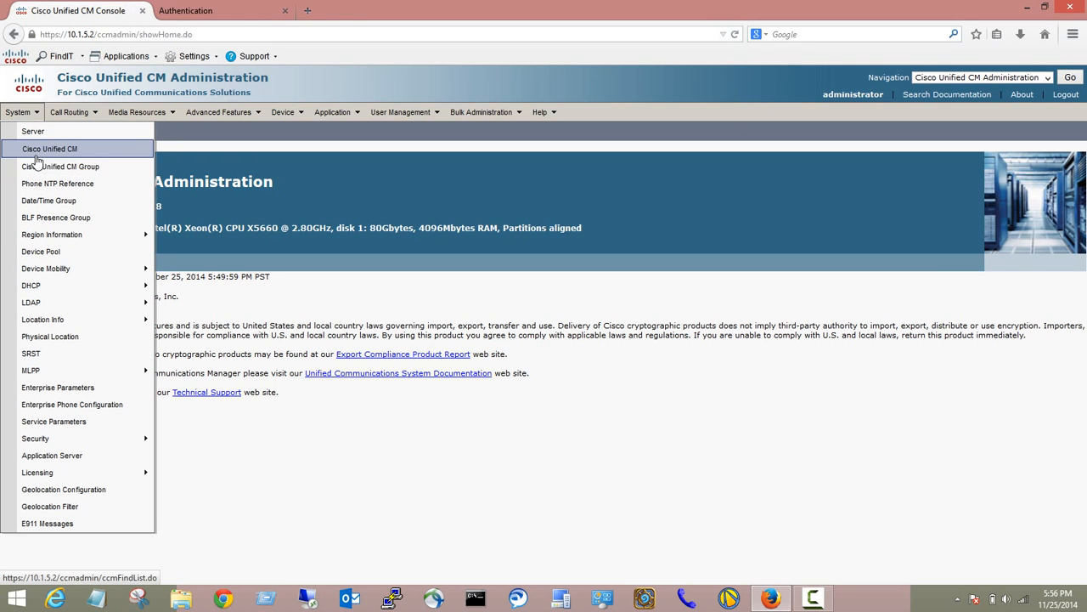
{"action": "left_click", "coordinate": [39, 167]}
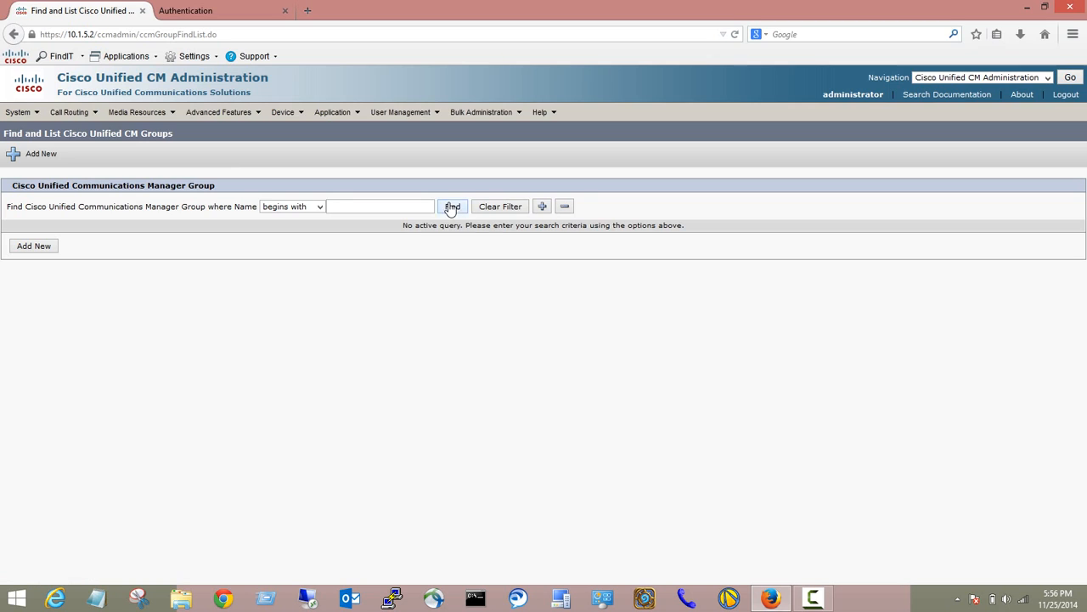
{"action": "left_click", "coordinate": [451, 209]}
{"action": "left_click", "coordinate": [126, 291]}
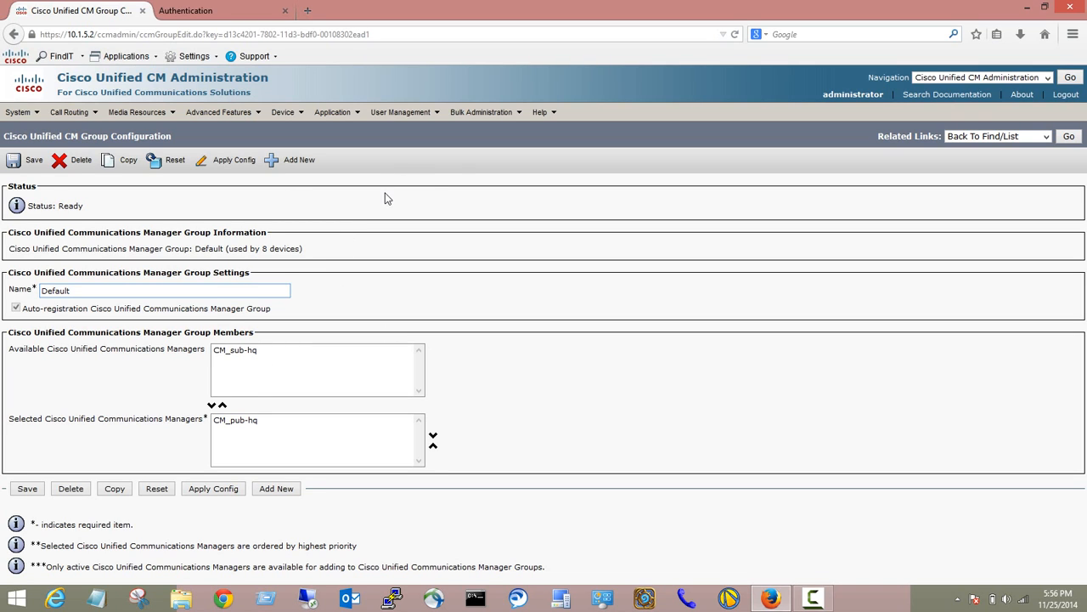
Start a new end user with User ID crsadmin and its password entered and confirmed.
{"action": "mouse_move", "coordinate": [399, 112]}
{"action": "left_click", "coordinate": [415, 147]}
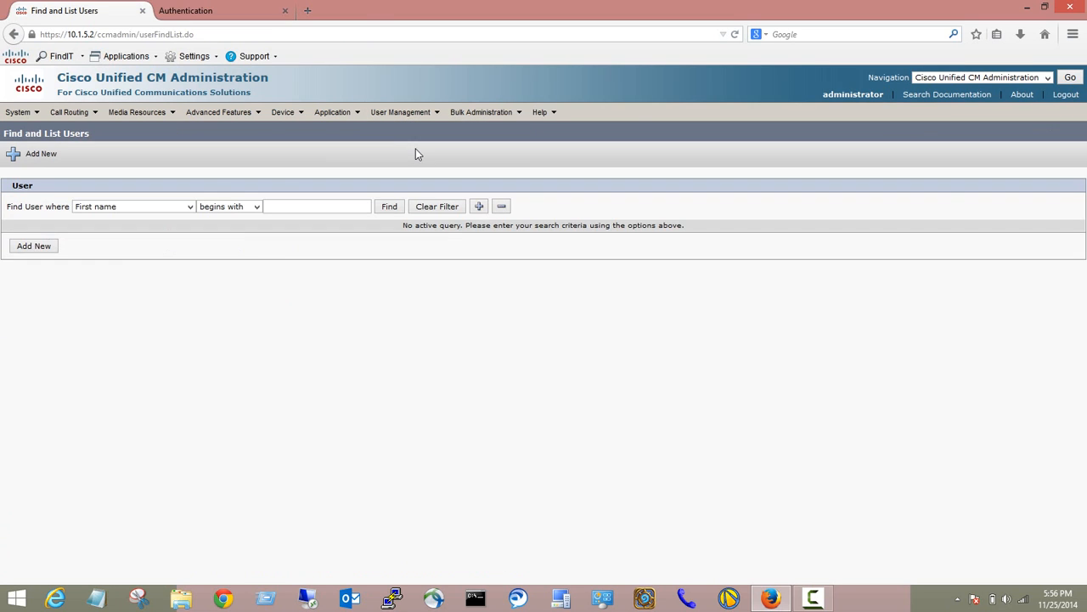
{"action": "left_click", "coordinate": [35, 246]}
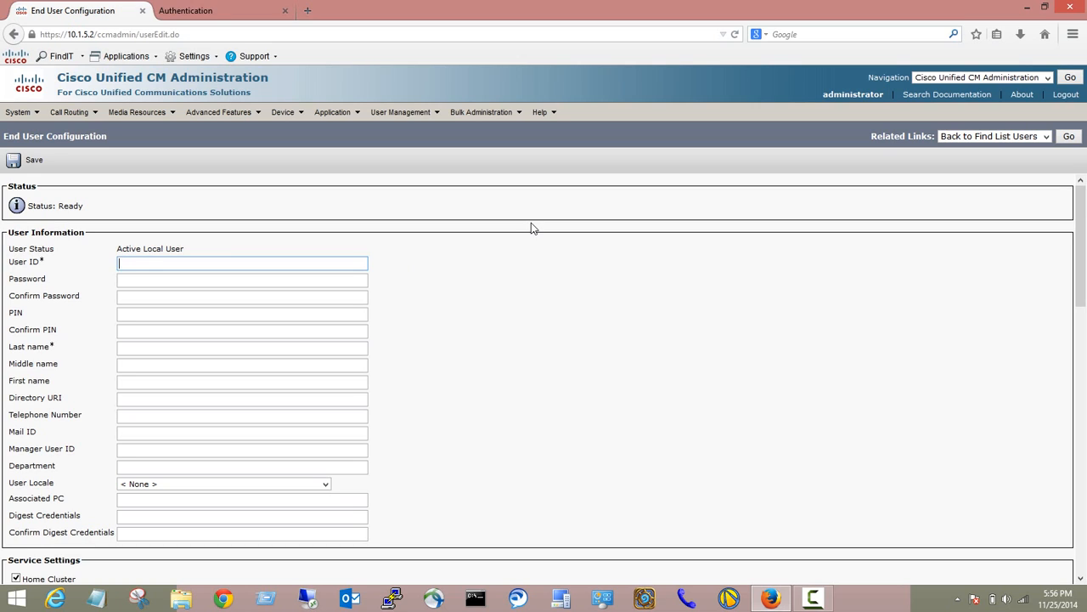
{"action": "type", "text": "crsadmin"}
{"action": "key", "text": "Tab"}
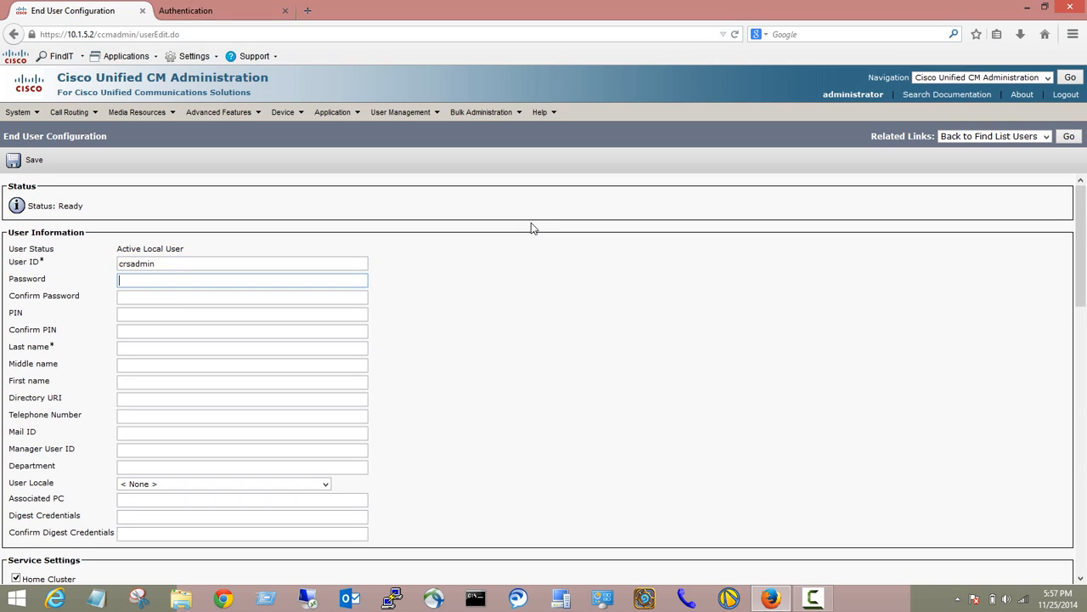
{"action": "type", "text": "********"}
{"action": "key", "text": "Tab"}
{"action": "type", "text": "********"}
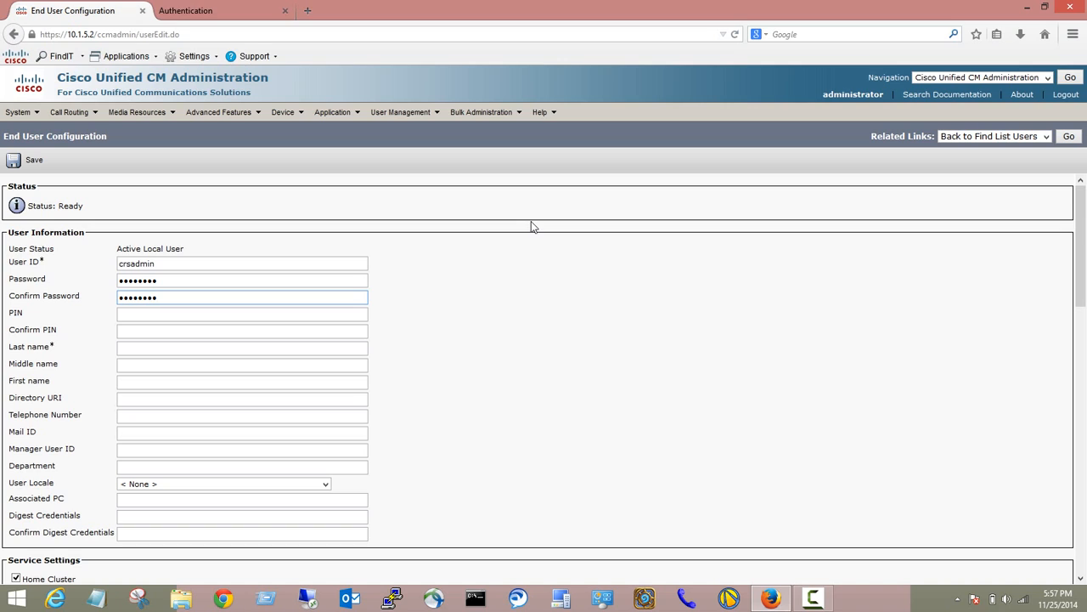
Give crsadmin the last name admin, save the user, and return to the CCX login tab.
{"action": "left_click", "coordinate": [136, 347]}
{"action": "type", "text": "admin"}
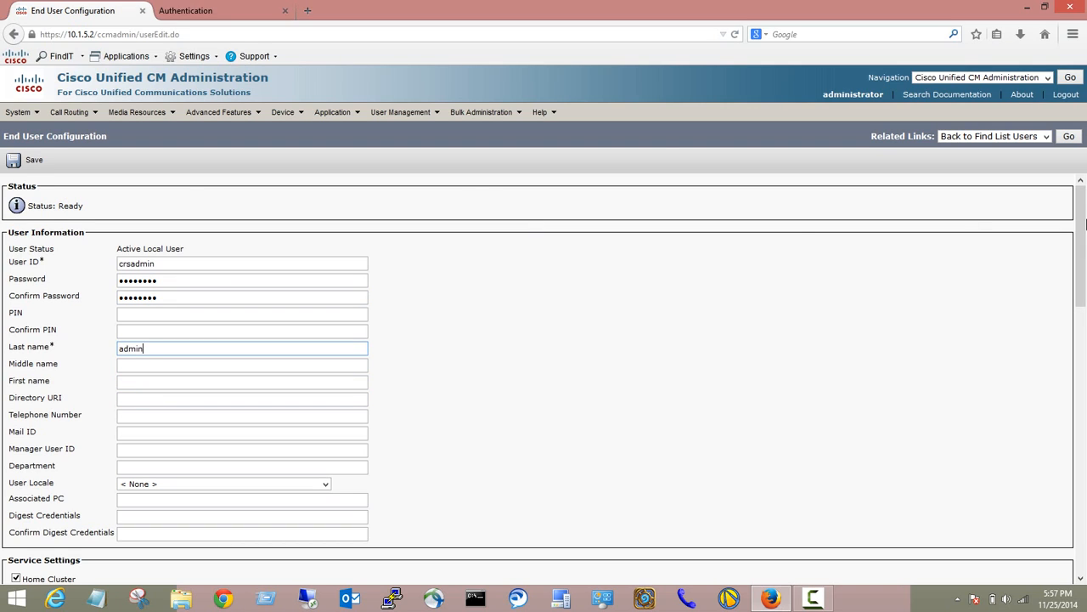
{"action": "left_click", "coordinate": [33, 167]}
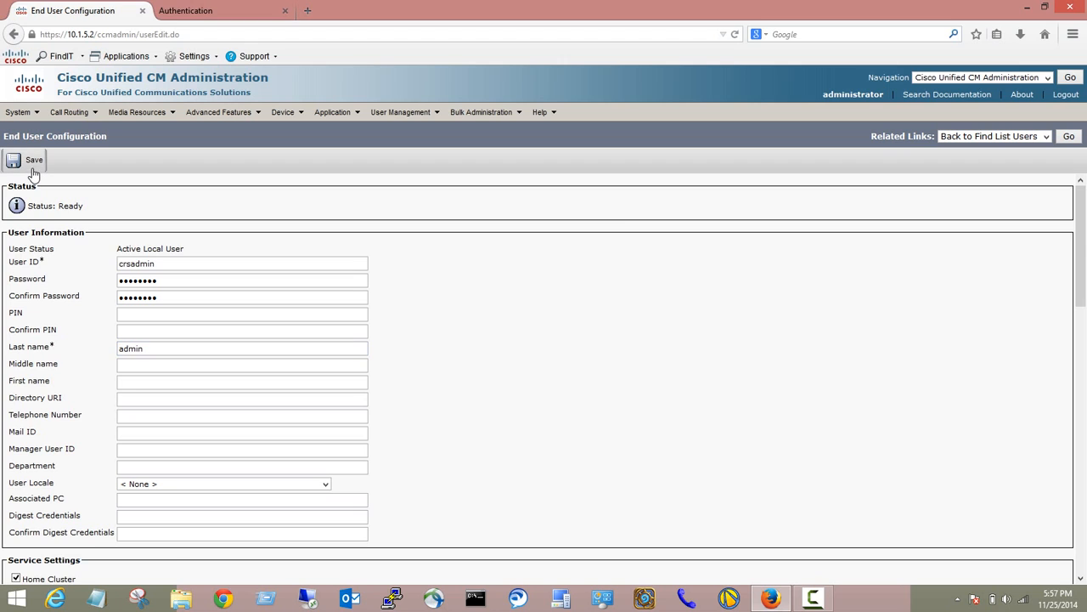
{"action": "left_click", "coordinate": [171, 7]}
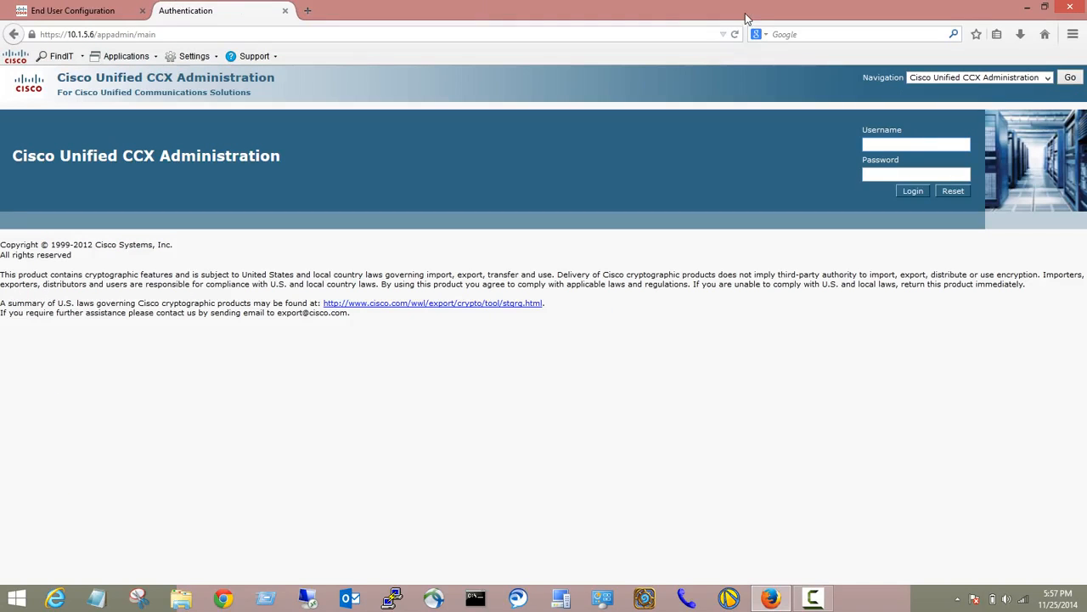
Log in to Cisco Unified CCX Administration as administrator with its password.
{"action": "type", "text": "administrator"}
{"action": "key", "text": "Tab"}
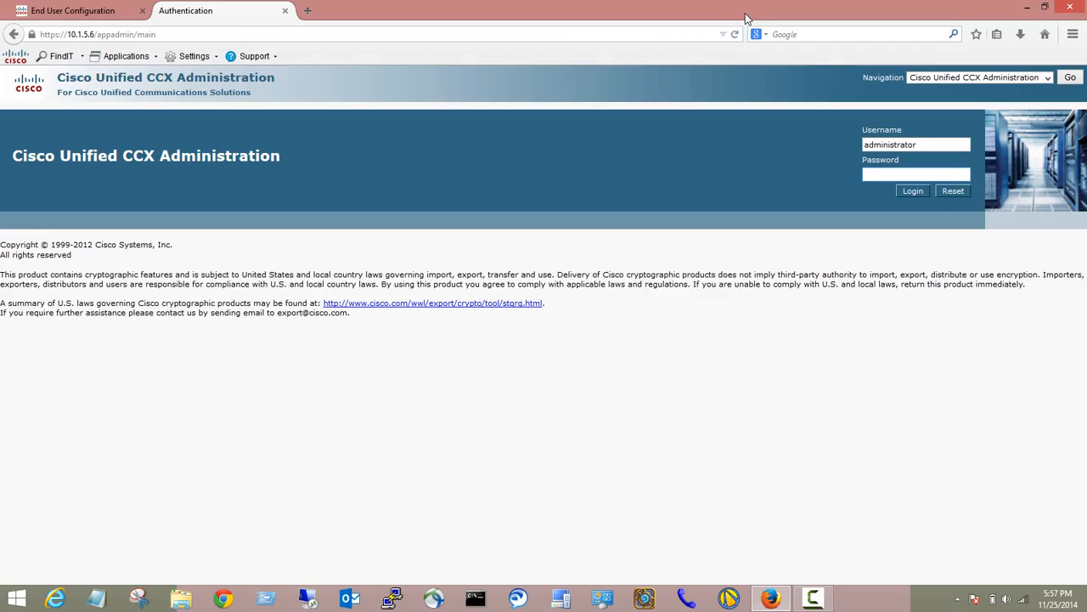
{"action": "type", "text": "••••••••••"}
{"action": "key", "text": "Return"}
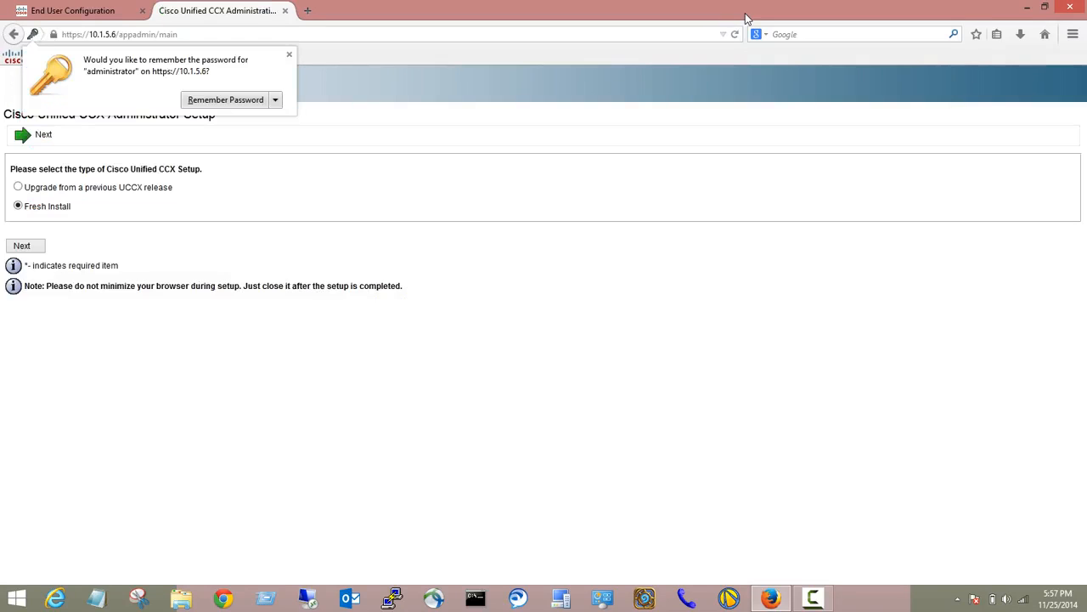
Decline saving the password for now and continue setup as a Fresh Install.
{"action": "left_click", "coordinate": [275, 100]}
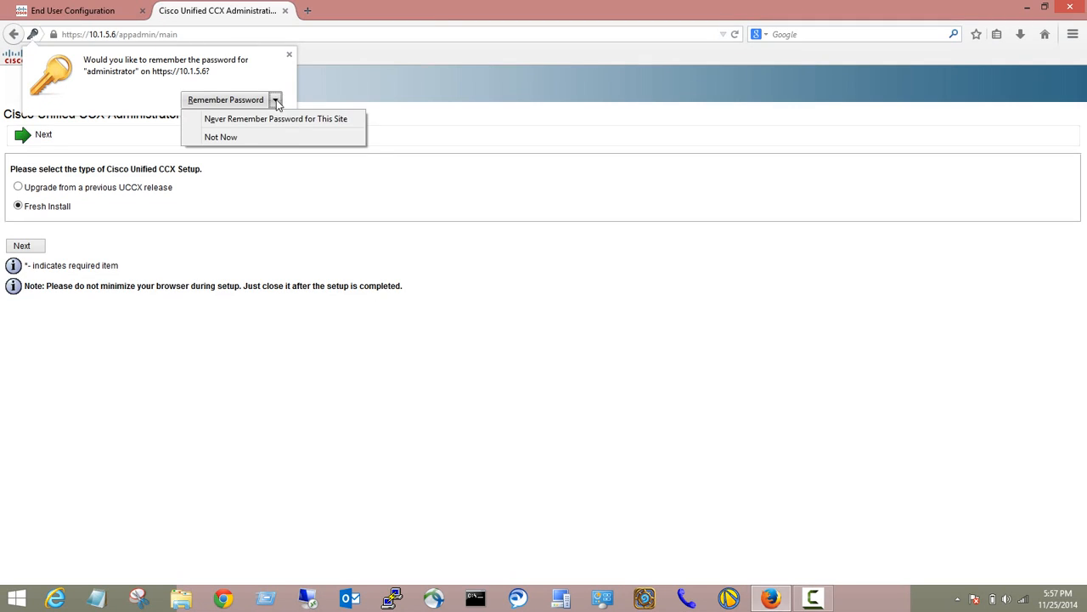
{"action": "left_click", "coordinate": [237, 135]}
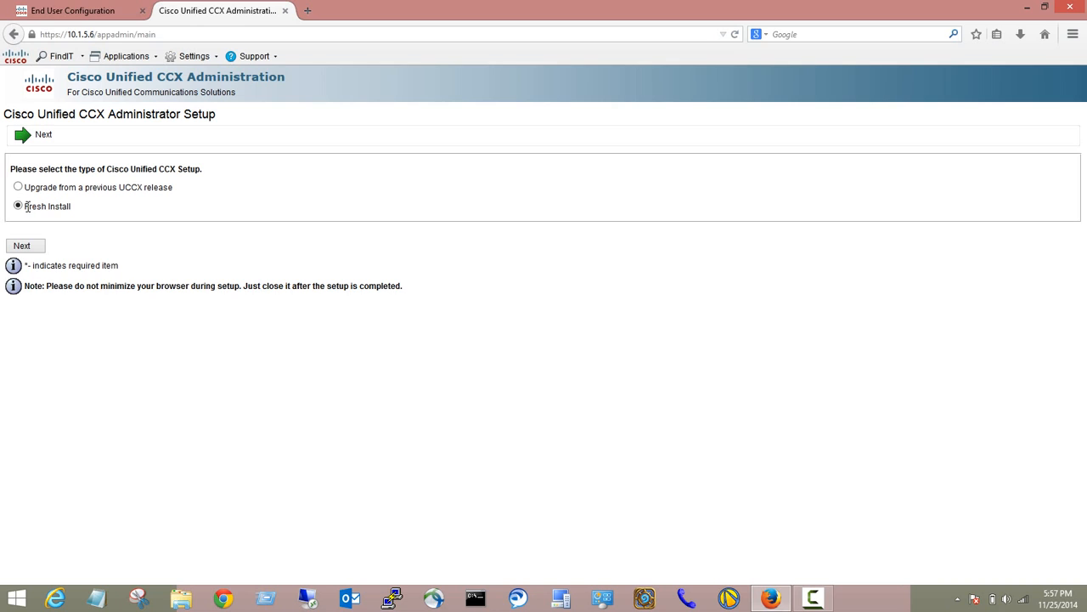
{"action": "left_click", "coordinate": [25, 246]}
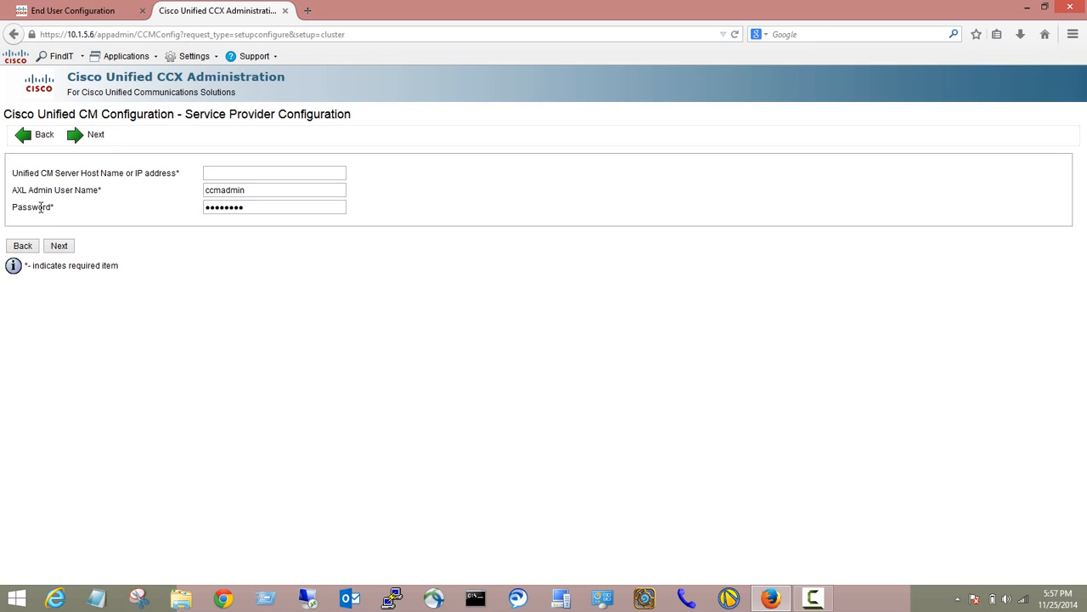
Enter Unified CM host 10.1.5.2, AXL user administrator and its password, then continue.
{"action": "left_click", "coordinate": [226, 174]}
{"action": "type", "text": "10.1.5.2"}
{"action": "key", "text": "Tab"}
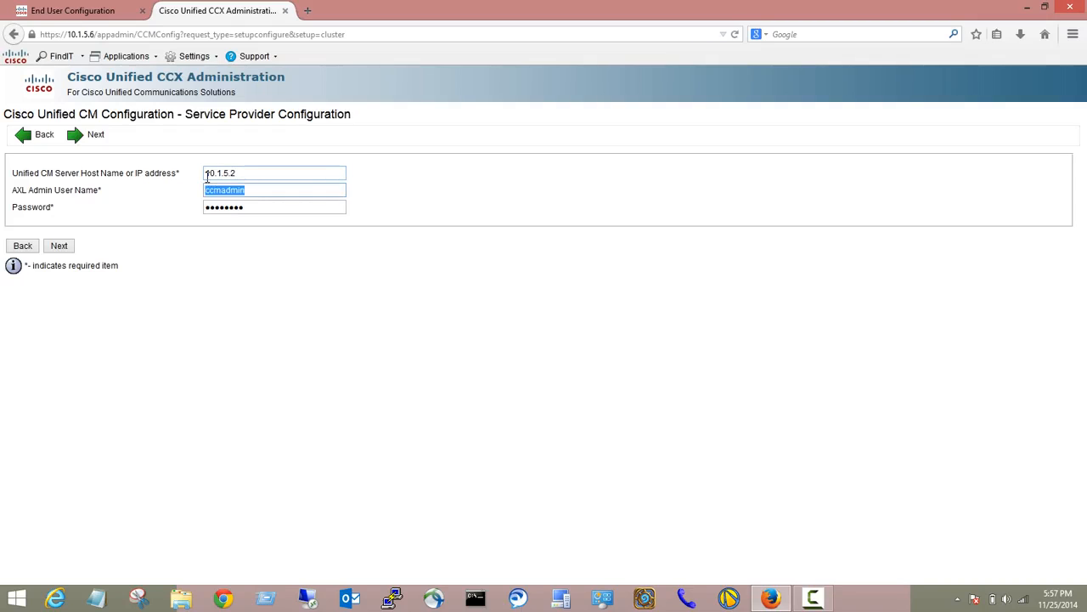
{"action": "type", "text": "administrator"}
{"action": "key", "text": "Tab"}
{"action": "type", "text": "*****"}
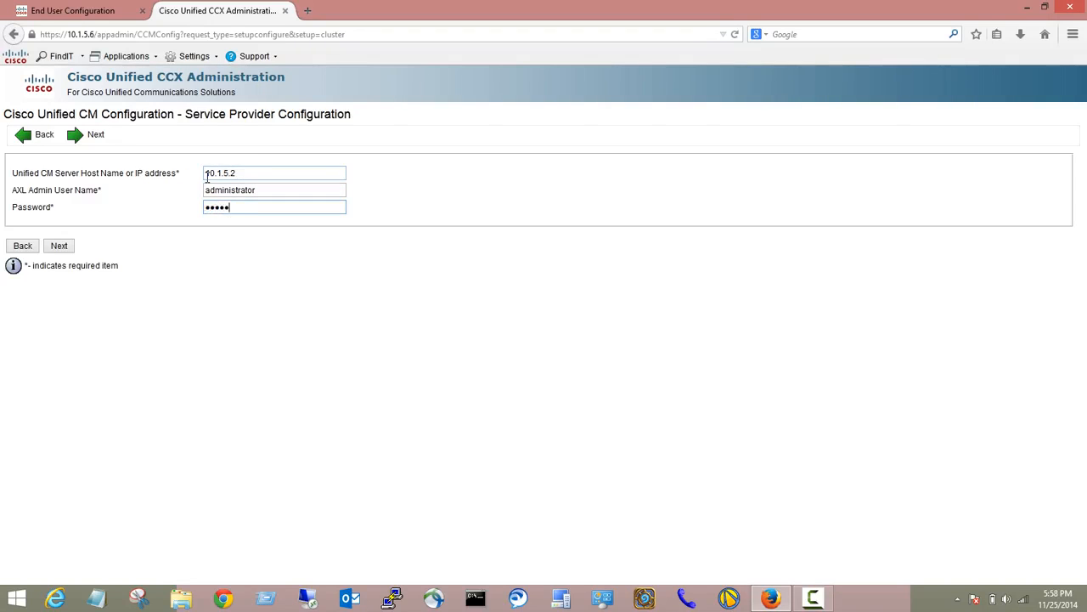
{"action": "type", "text": "***********"}
{"action": "left_click", "coordinate": [59, 247]}
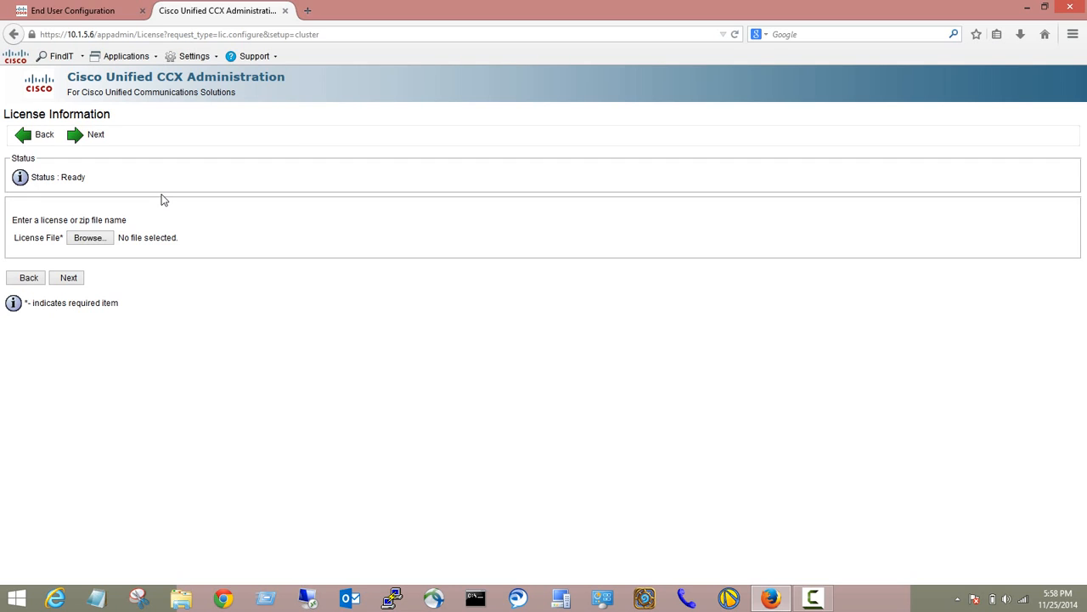
Browse to C:\Temp\DemoLicense and pick ccx90_pre_demo.lic as the license file.
{"action": "left_click", "coordinate": [94, 239]}
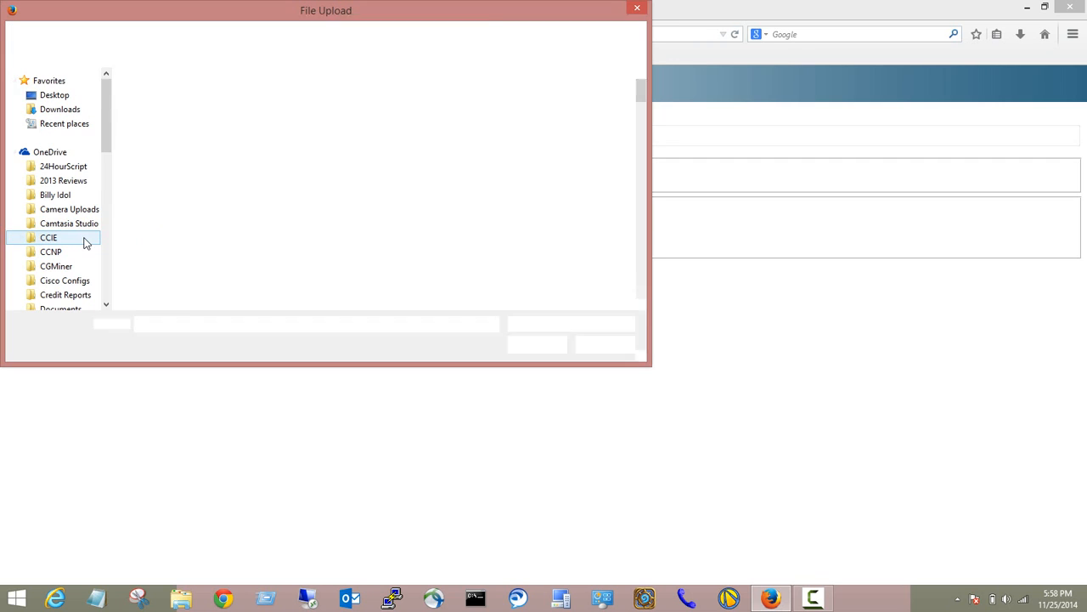
{"action": "left_click_drag", "start_coordinate": [102, 123], "coordinate": [101, 259]}
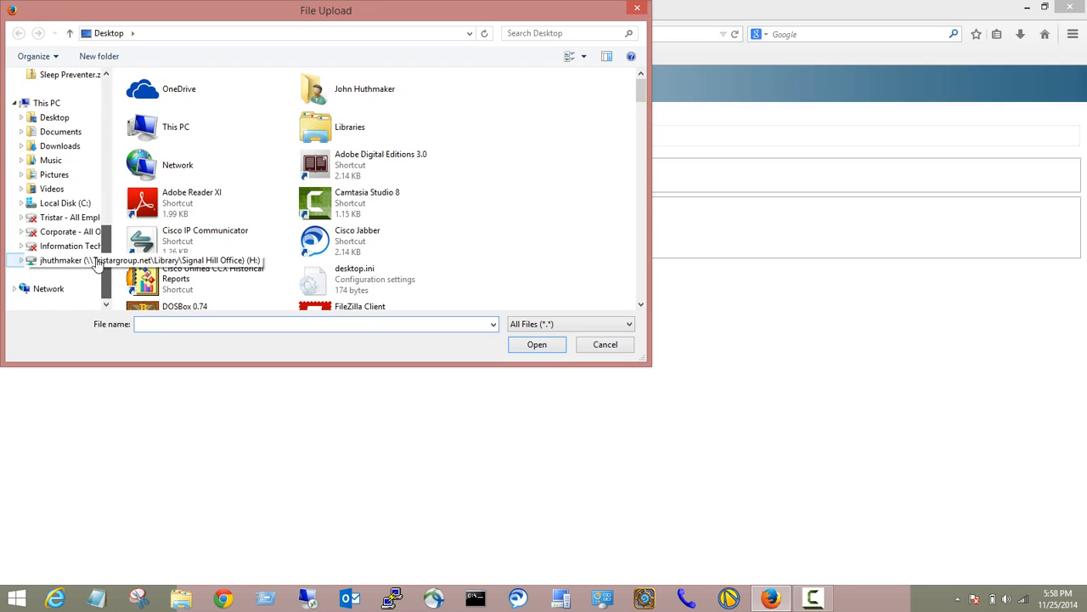
{"action": "left_click", "coordinate": [65, 204]}
{"action": "left_click", "coordinate": [145, 197]}
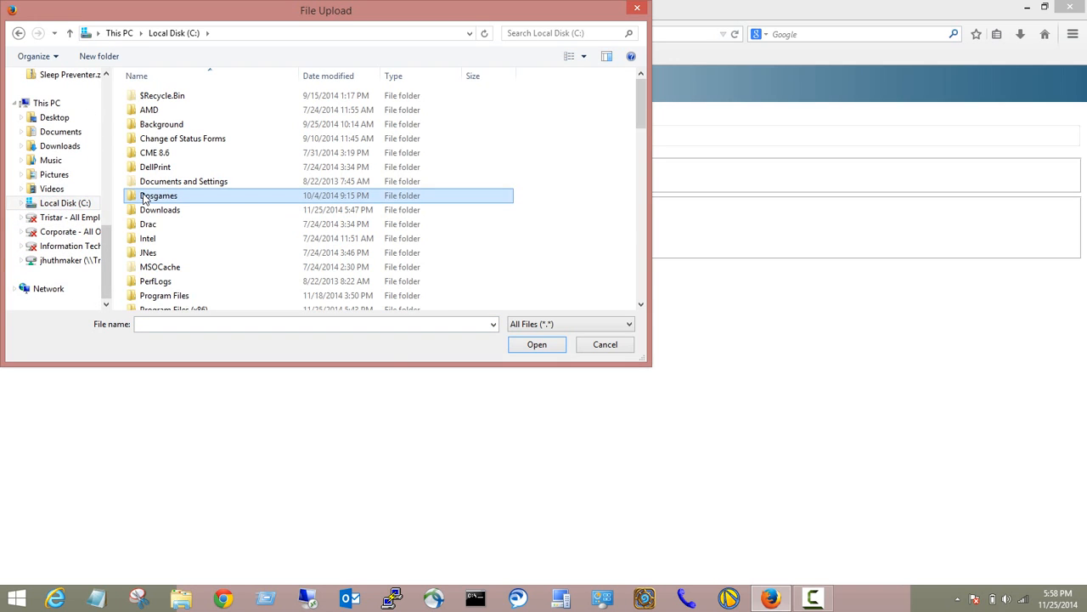
{"action": "scroll", "coordinate": [145, 197], "scroll_direction": "down", "scroll_amount": 5}
{"action": "left_click", "coordinate": [158, 103]}
{"action": "double_click", "coordinate": [158, 103]}
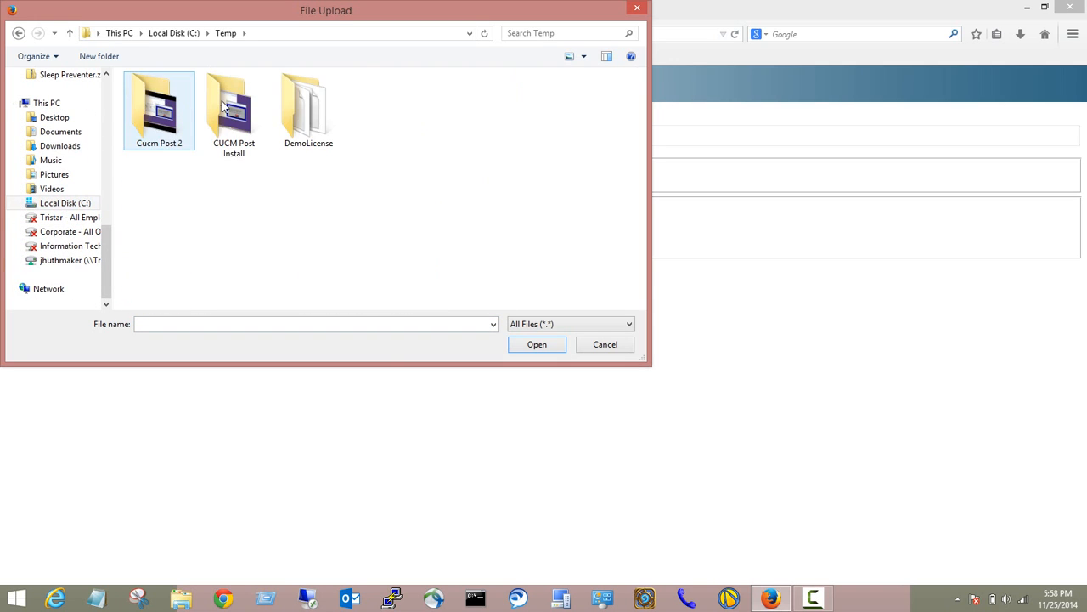
{"action": "double_click", "coordinate": [293, 106]}
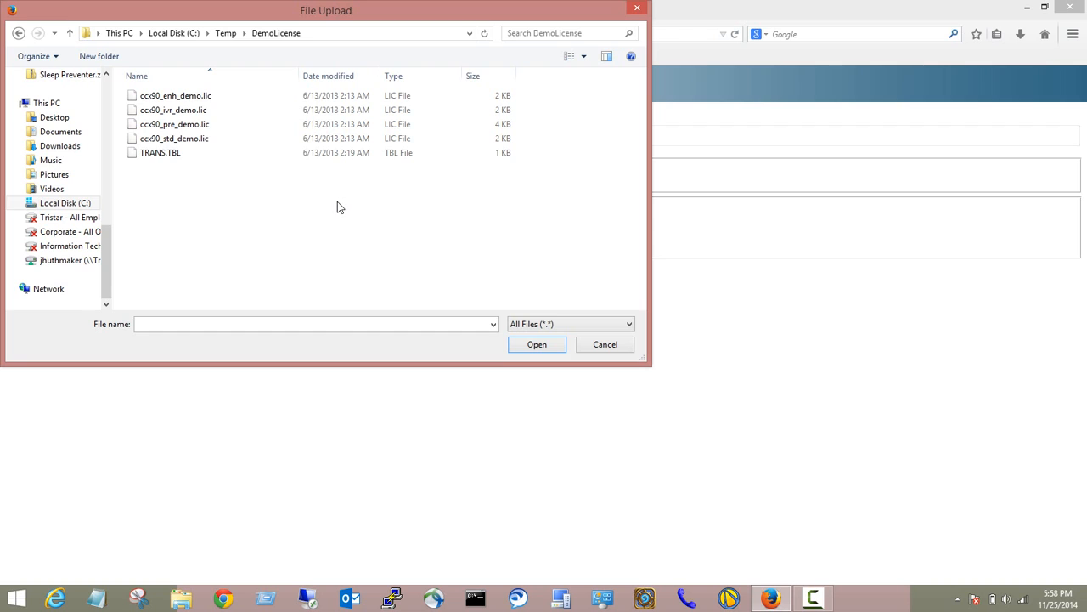
{"action": "left_click", "coordinate": [212, 127]}
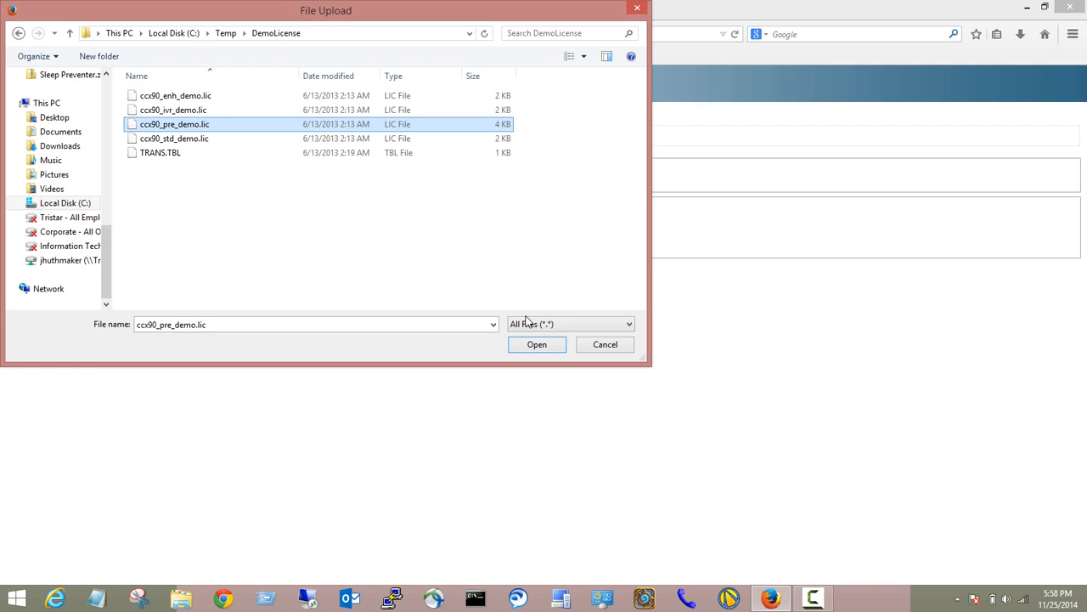
{"action": "left_click", "coordinate": [539, 344]}
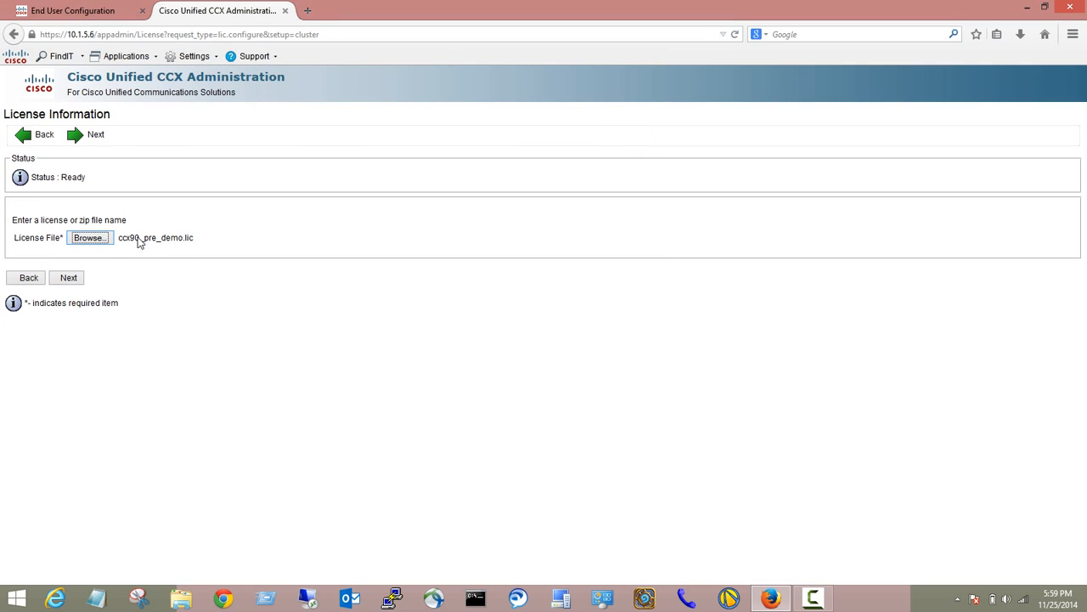
Upload the ccx90_pre_demo.lic license, let it validate, and begin component activation.
{"action": "left_click", "coordinate": [68, 278]}
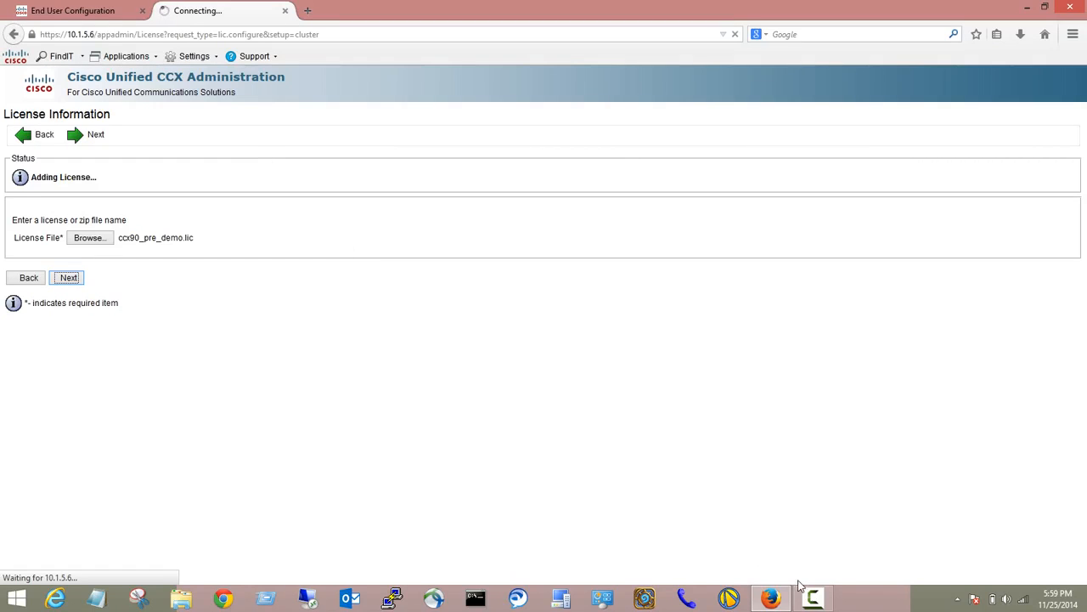
{"action": "mouse_move", "coordinate": [813, 598]}
{"action": "left_click", "coordinate": [814, 599]}
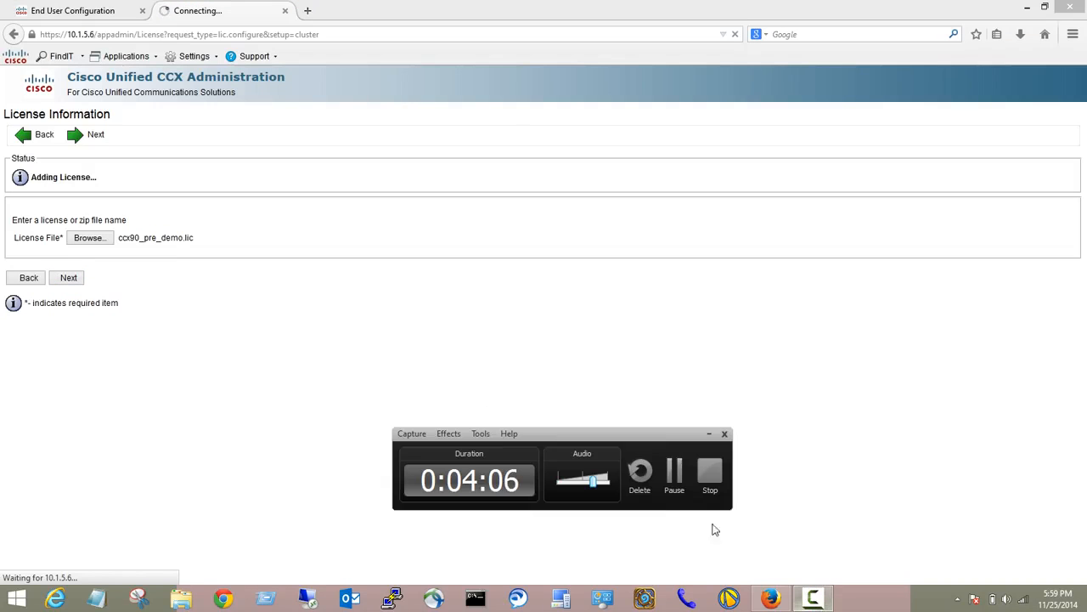
{"action": "left_click", "coordinate": [674, 474]}
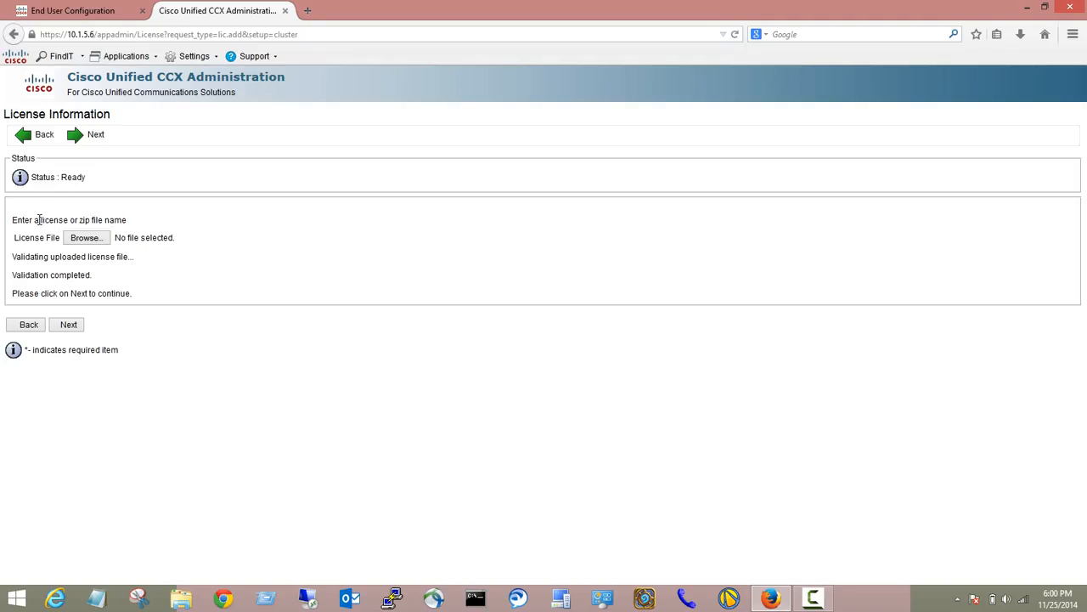
{"action": "left_click", "coordinate": [75, 325]}
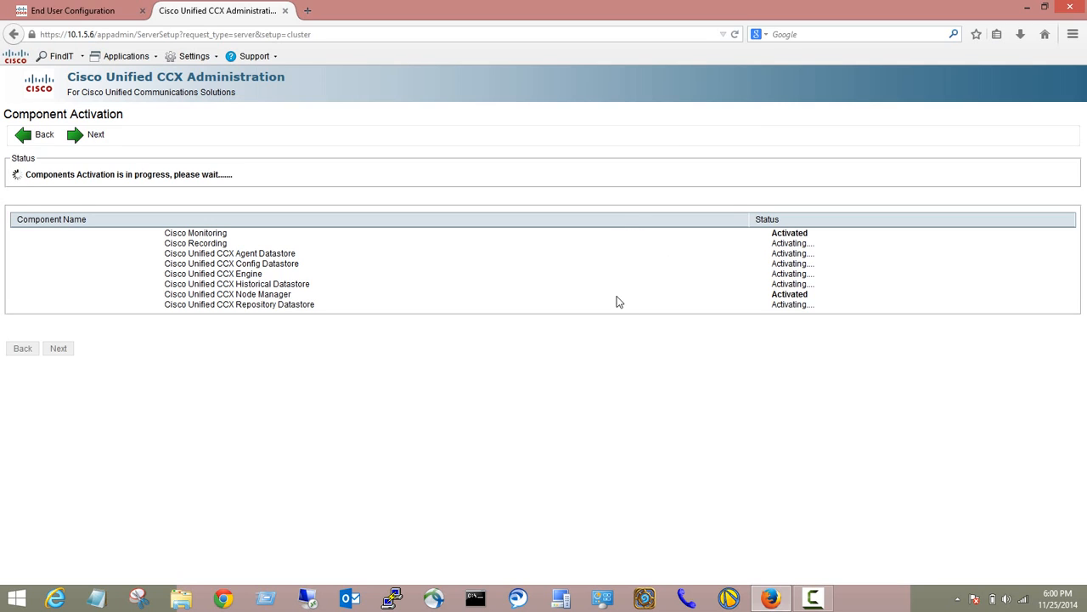
After all components activate, keep the three publisher datastores and advance to Cisco Unified CM Configuration.
{"action": "left_click", "coordinate": [814, 598]}
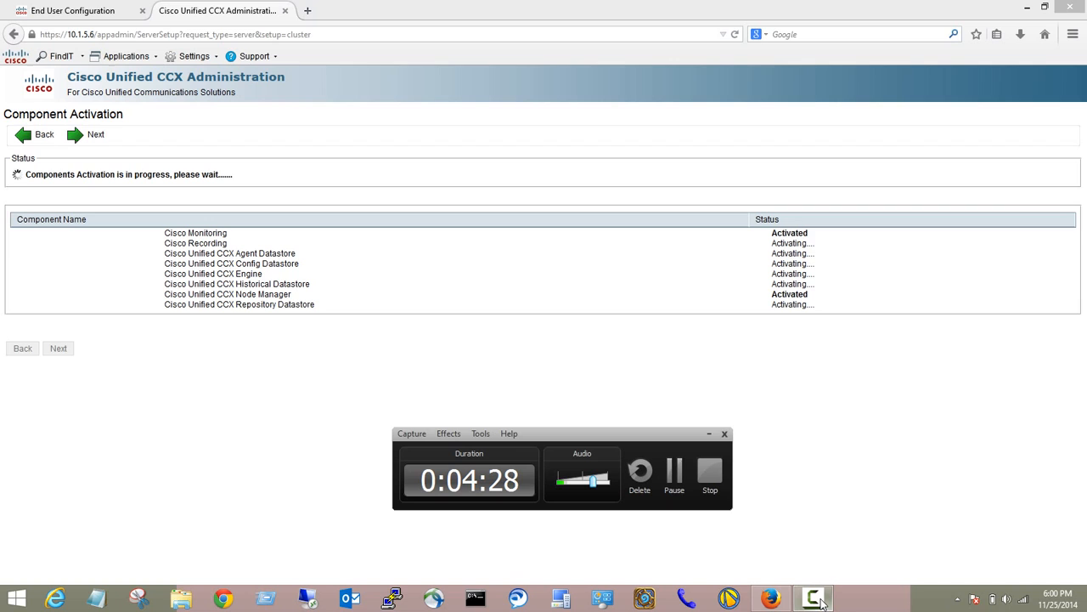
{"action": "left_click", "coordinate": [674, 482]}
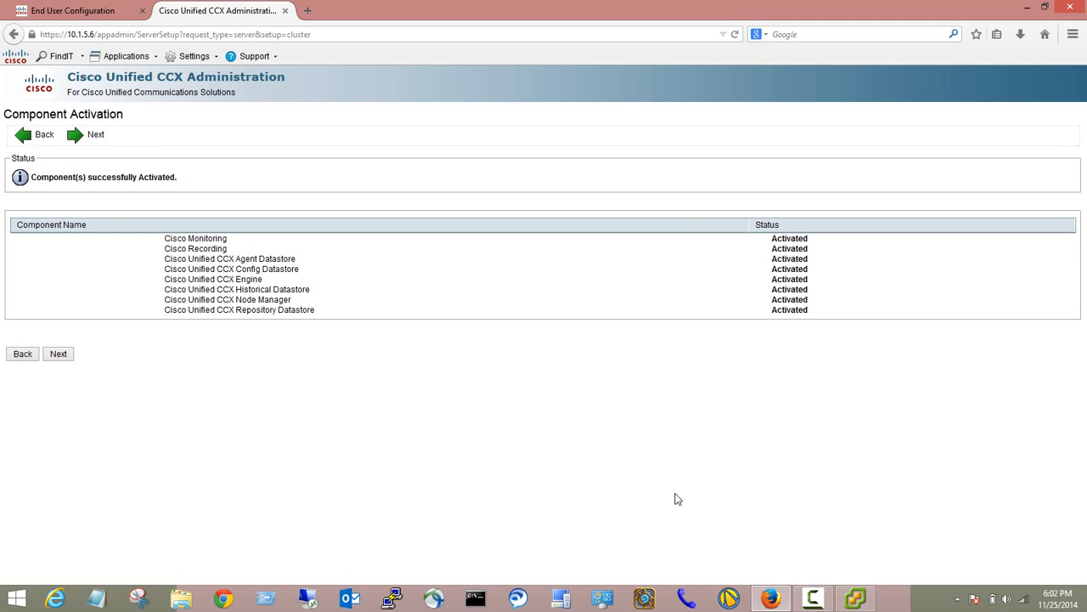
{"action": "left_click", "coordinate": [60, 353]}
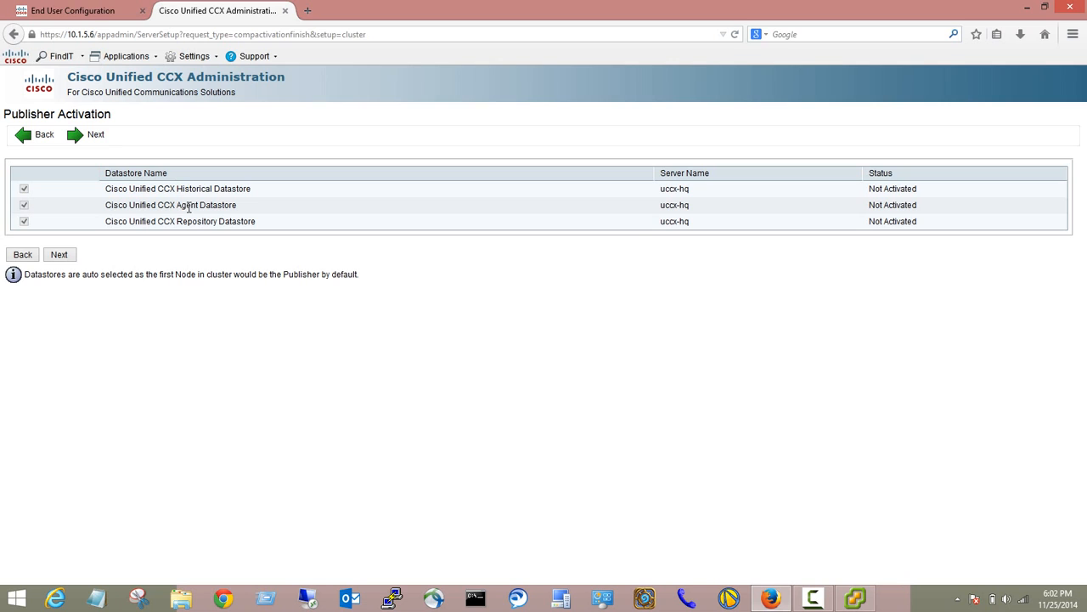
{"action": "left_click", "coordinate": [69, 260]}
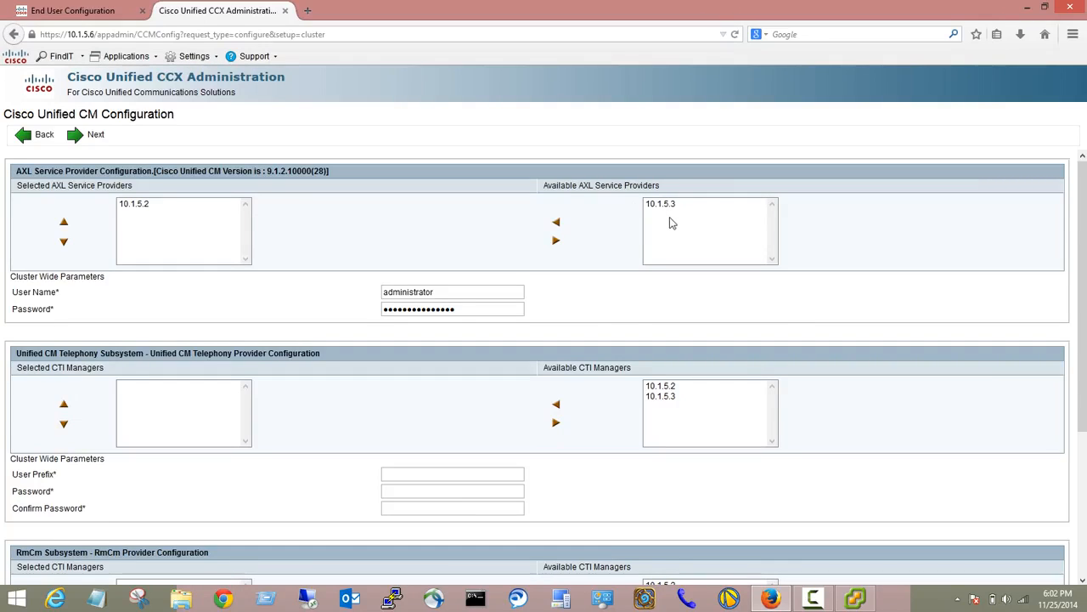
Assign CTI manager 10.1.5.2 to Unified CM Telephony with user prefix UCCX_CTI and a confirmed password.
{"action": "left_click", "coordinate": [662, 386]}
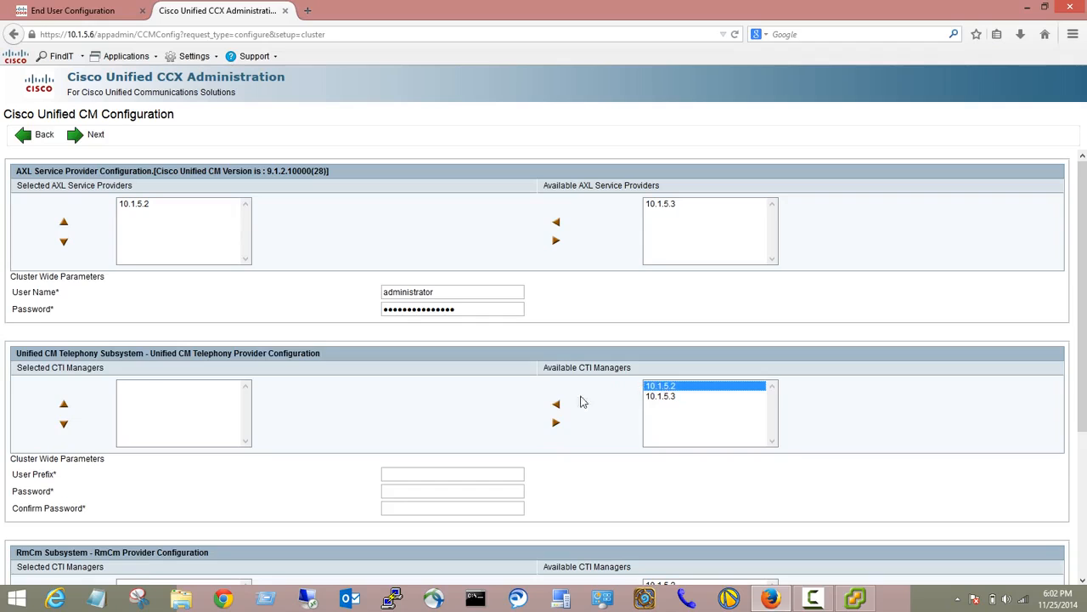
{"action": "left_click", "coordinate": [556, 406]}
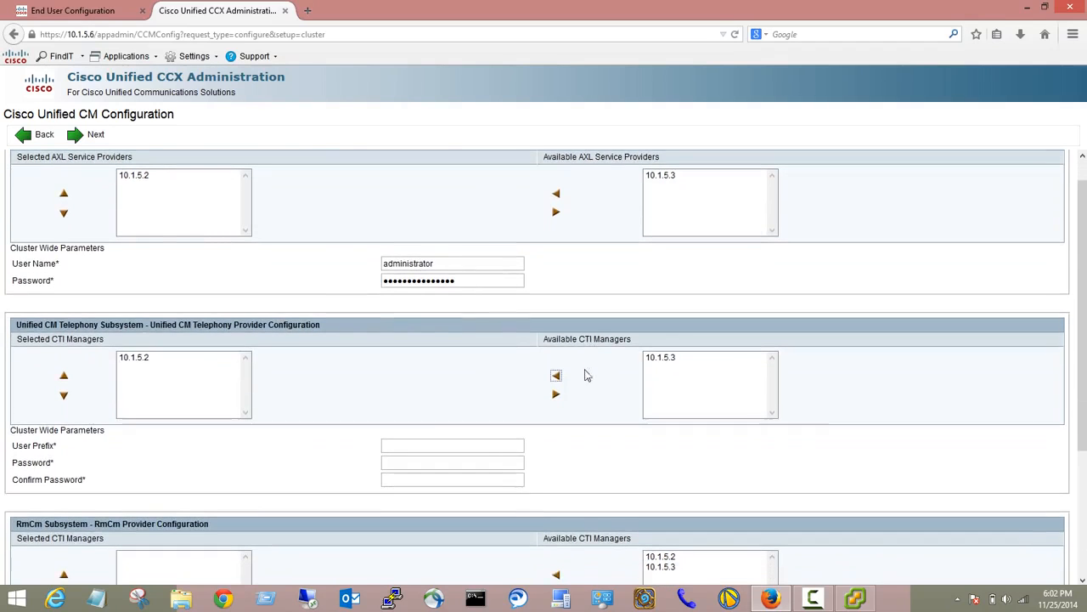
{"action": "left_click", "coordinate": [412, 444]}
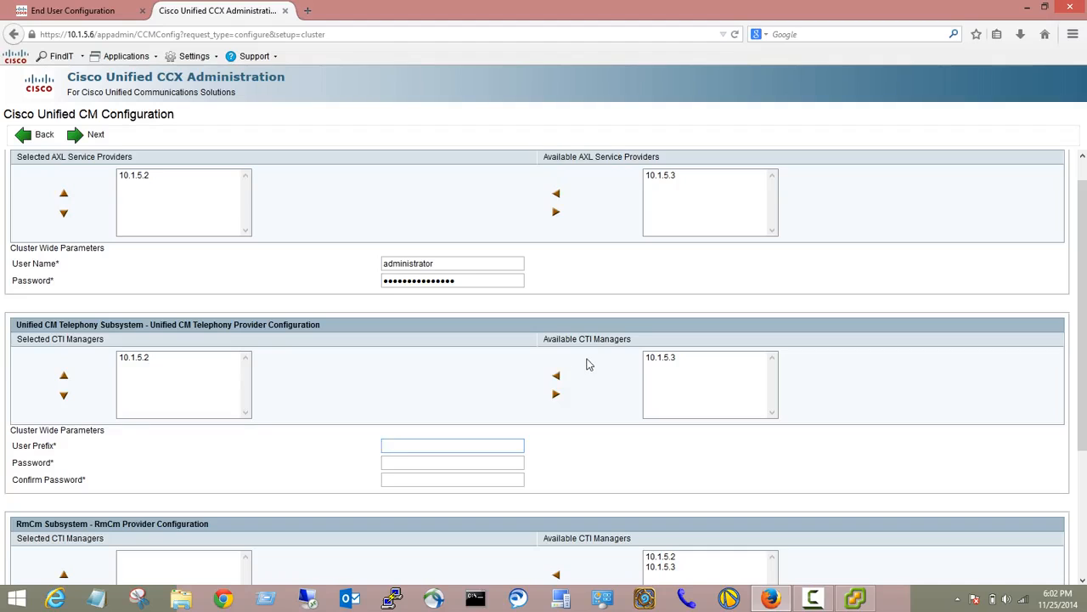
{"action": "type", "text": "UCCX_CTI"}
{"action": "key", "text": "Tab"}
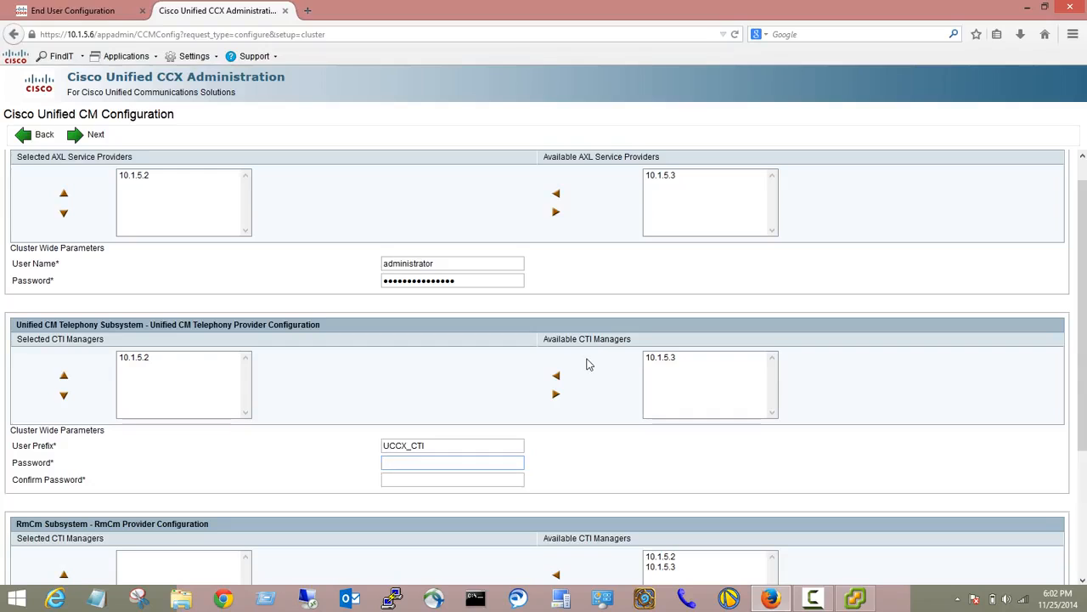
{"action": "type", "text": "c"}
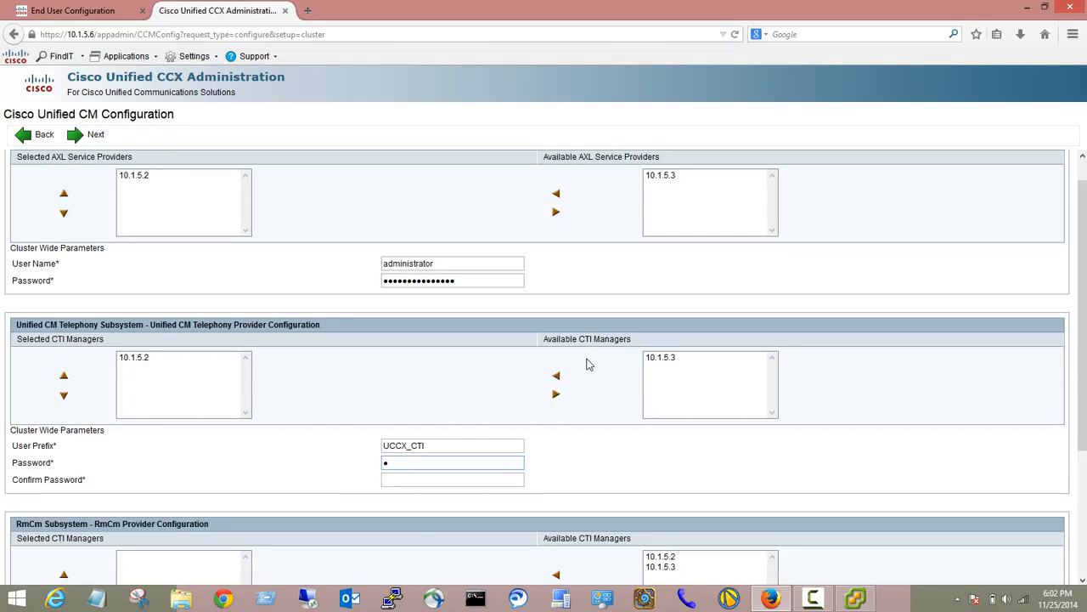
{"action": "type", "text": "•••••••••"}
{"action": "key", "text": "Tab"}
{"action": "type", "text": "••••••••••"}
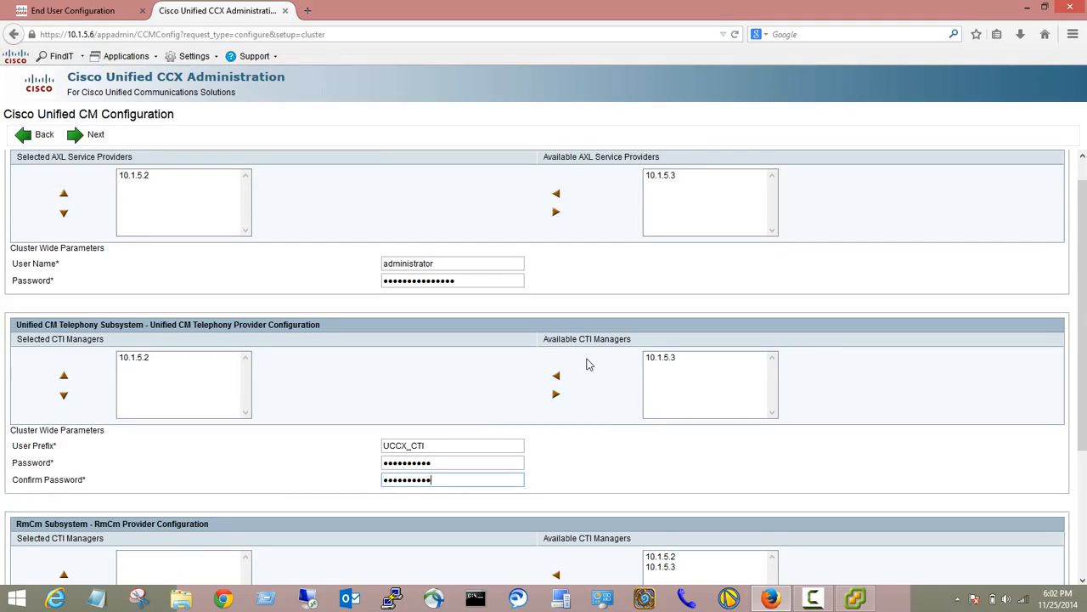
{"action": "scroll", "coordinate": [586, 339], "scroll_direction": "down", "scroll_amount": 1}
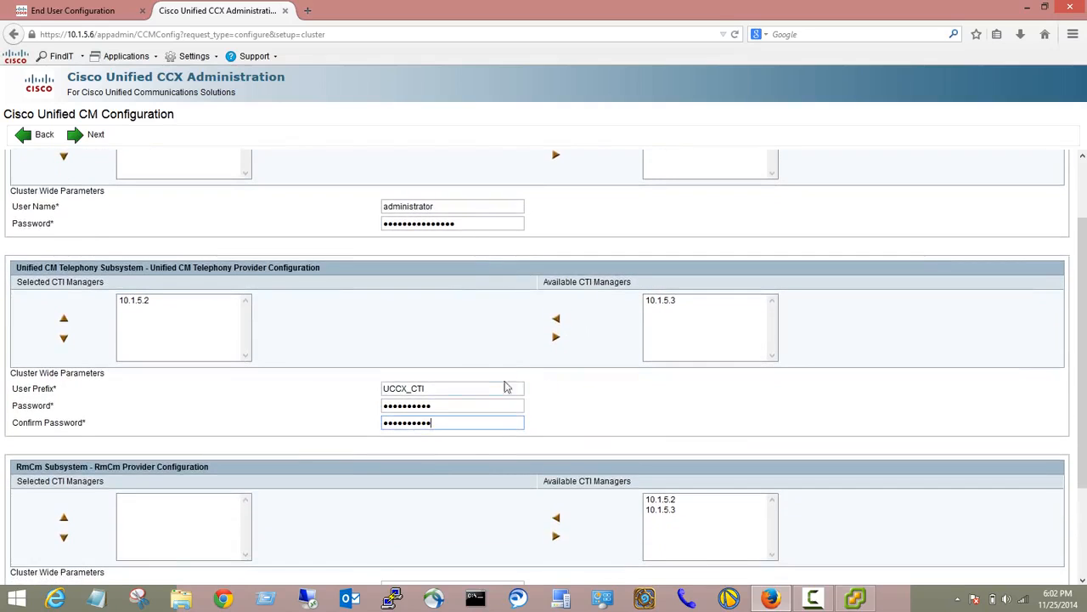
{"action": "scroll", "coordinate": [503, 389], "scroll_direction": "down", "scroll_amount": 1}
Assign CTI manager 10.1.5.2 to RmCm with user ID UCCX_RM and a confirmed password, then submit.
{"action": "left_click", "coordinate": [656, 443]}
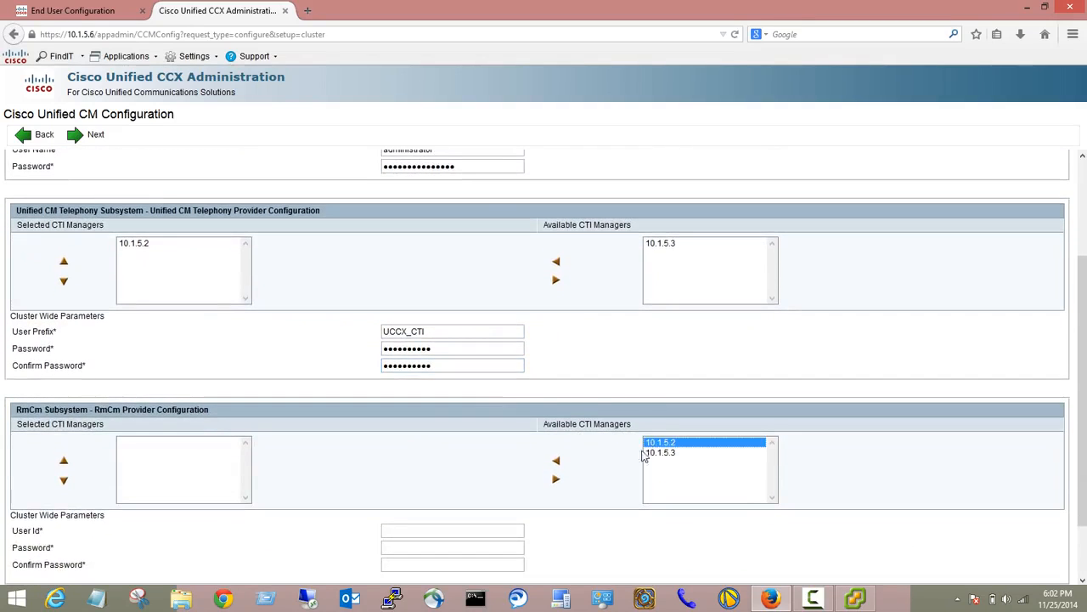
{"action": "left_click", "coordinate": [557, 463]}
{"action": "scroll", "coordinate": [556, 463], "scroll_direction": "down", "scroll_amount": 1}
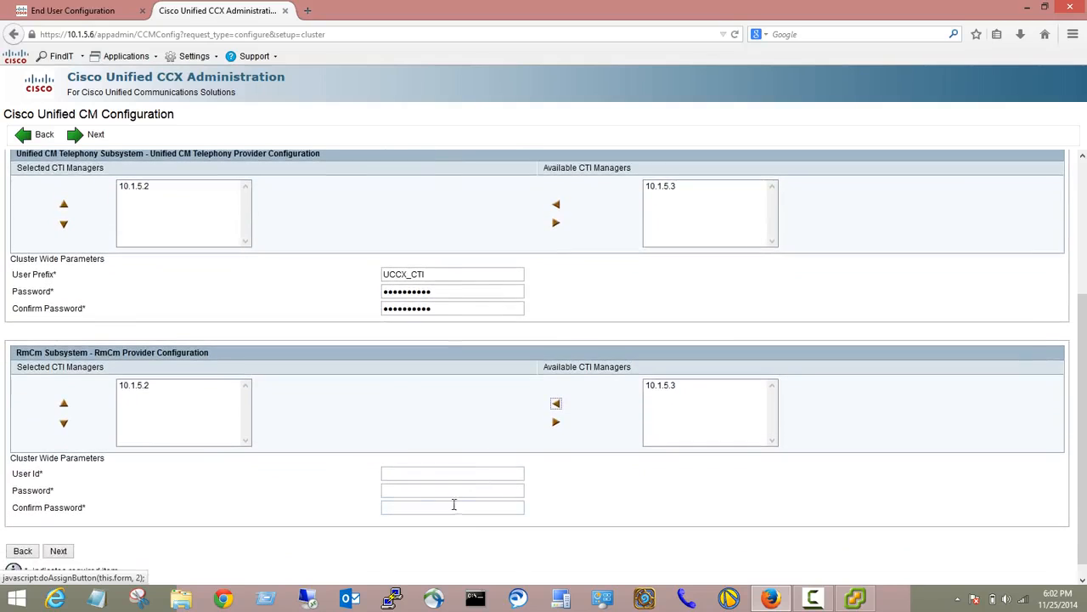
{"action": "left_click", "coordinate": [405, 473]}
{"action": "type", "text": "UCCX_RM"}
{"action": "key", "text": "Tab"}
{"action": "type", "text": "••••••••••"}
{"action": "key", "text": "Tab"}
{"action": "type", "text": "•••••••"}
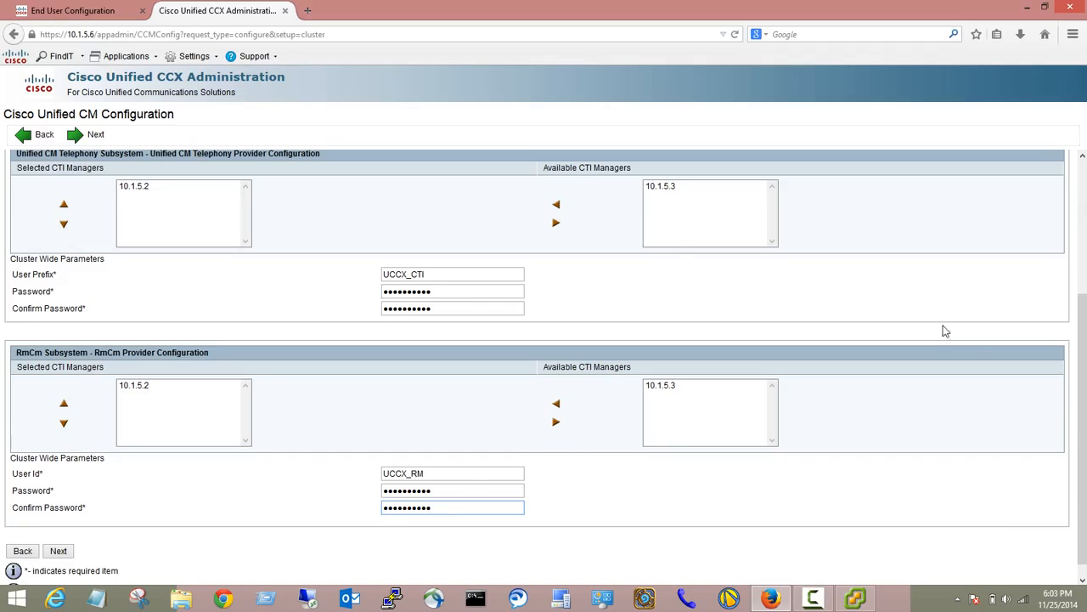
{"action": "left_click", "coordinate": [61, 551]}
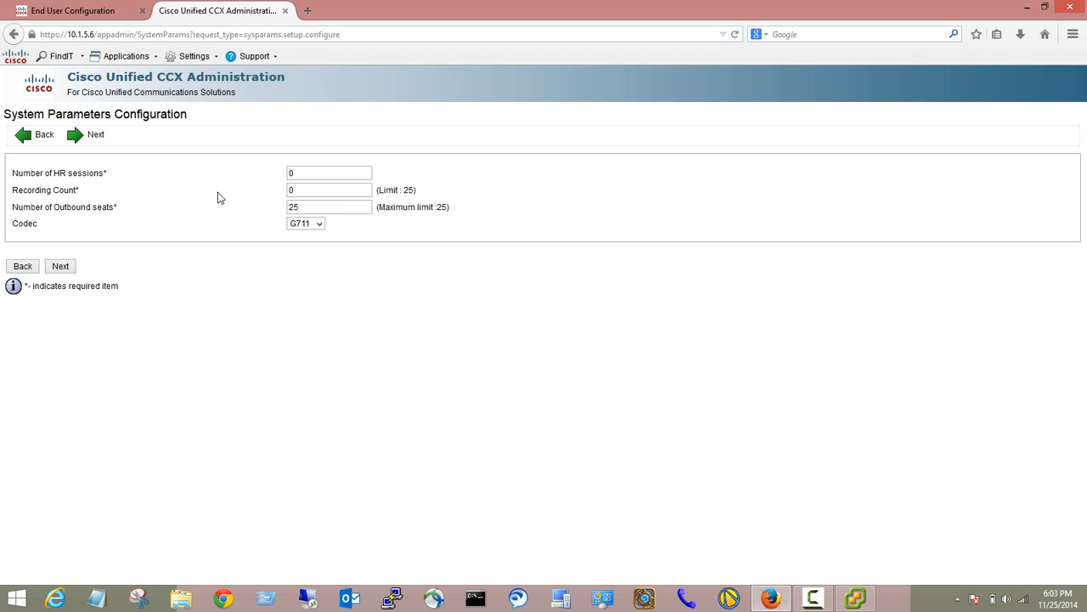
Accept the system parameters, make en_US the default language, and continue to User Configuration.
{"action": "left_click", "coordinate": [64, 268]}
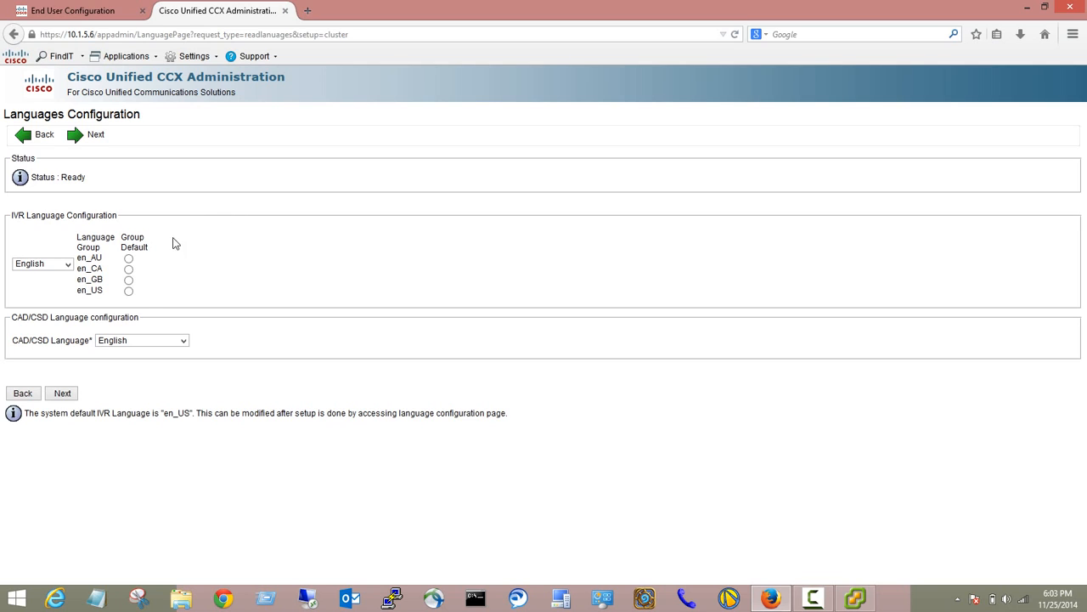
{"action": "left_click", "coordinate": [128, 290]}
{"action": "left_click", "coordinate": [61, 393]}
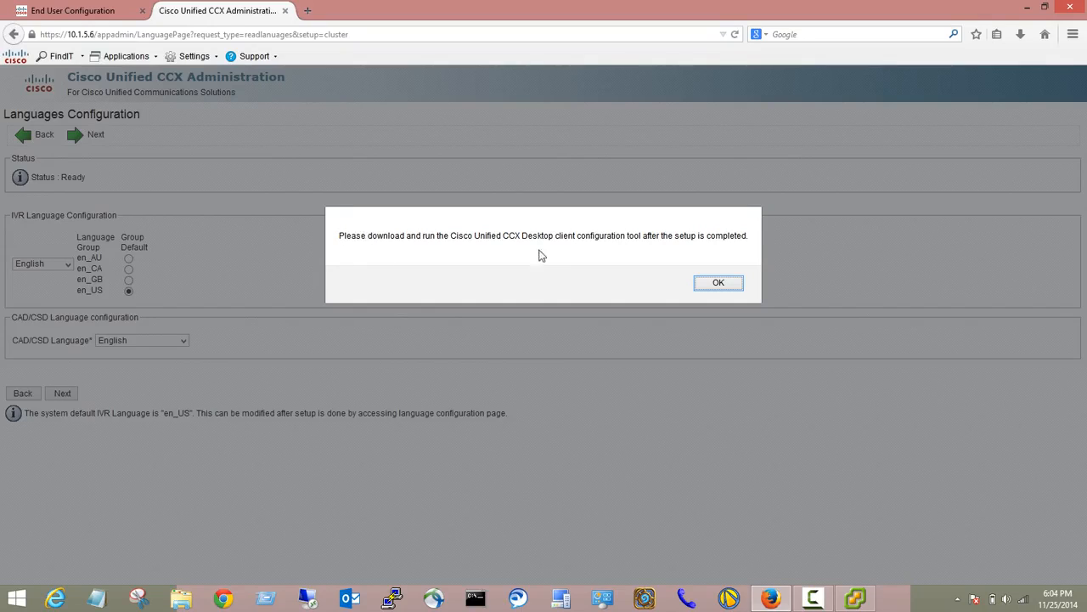
{"action": "left_click", "coordinate": [721, 288]}
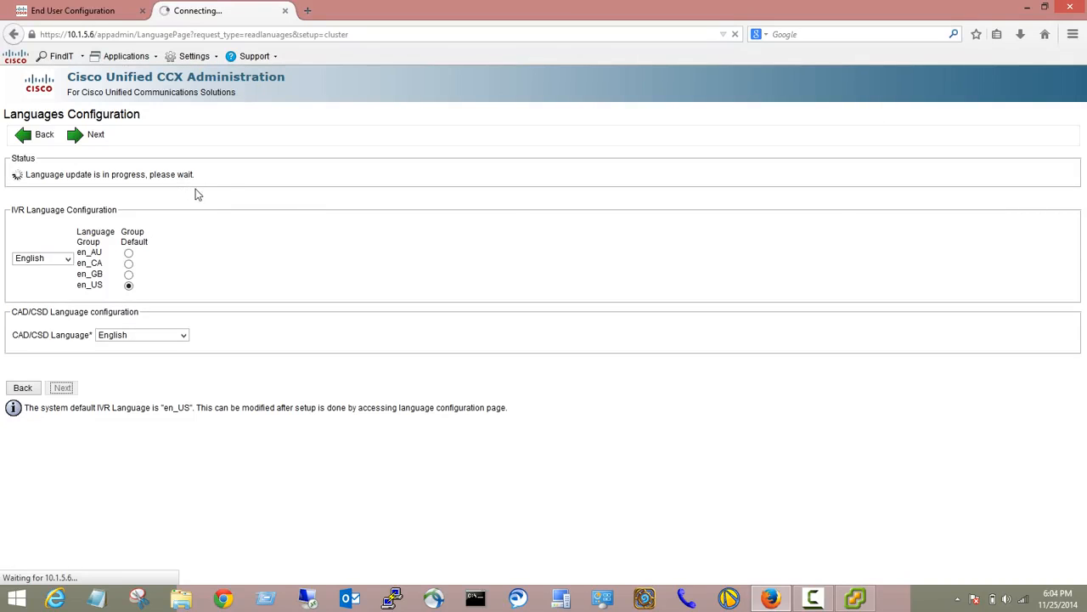
{"action": "left_click", "coordinate": [813, 598]}
{"action": "left_click", "coordinate": [675, 477]}
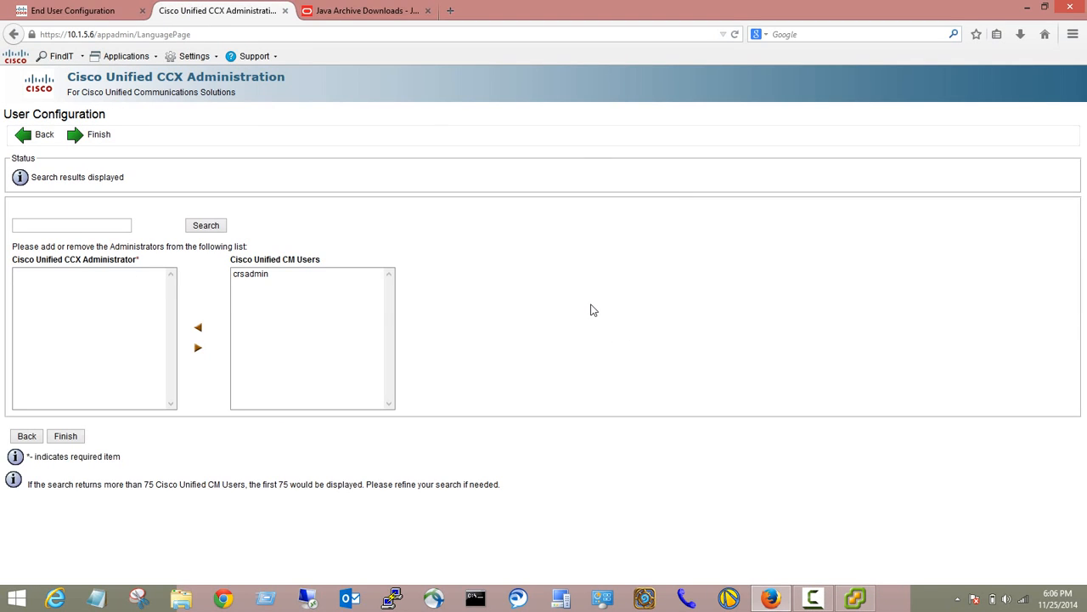
Add crsadmin from the Unified CM users as CCX administrator and finish the setup wizard.
{"action": "left_click", "coordinate": [272, 275]}
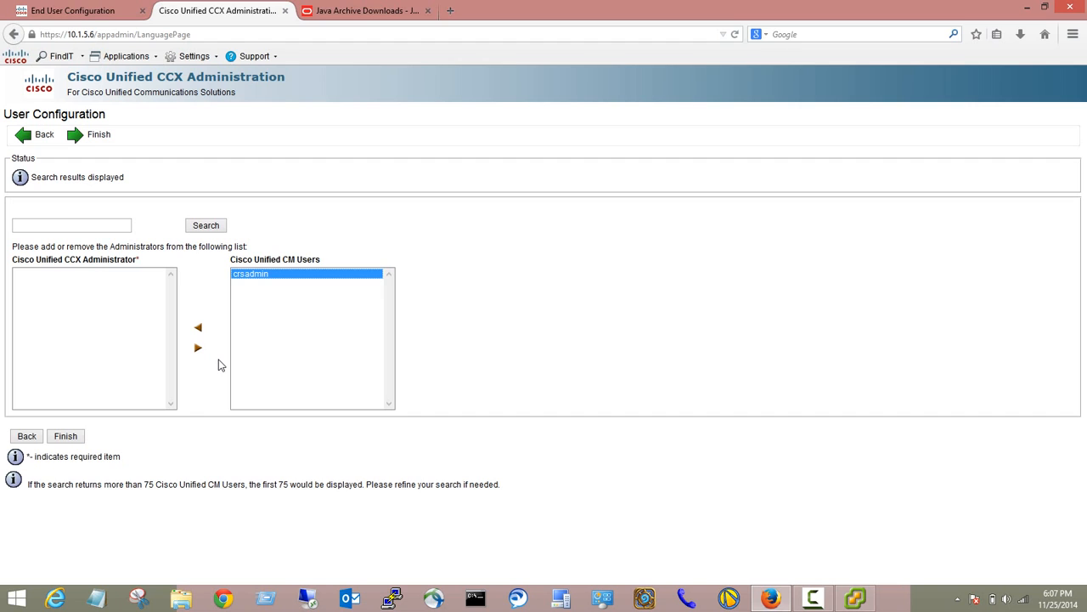
{"action": "left_click", "coordinate": [93, 7]}
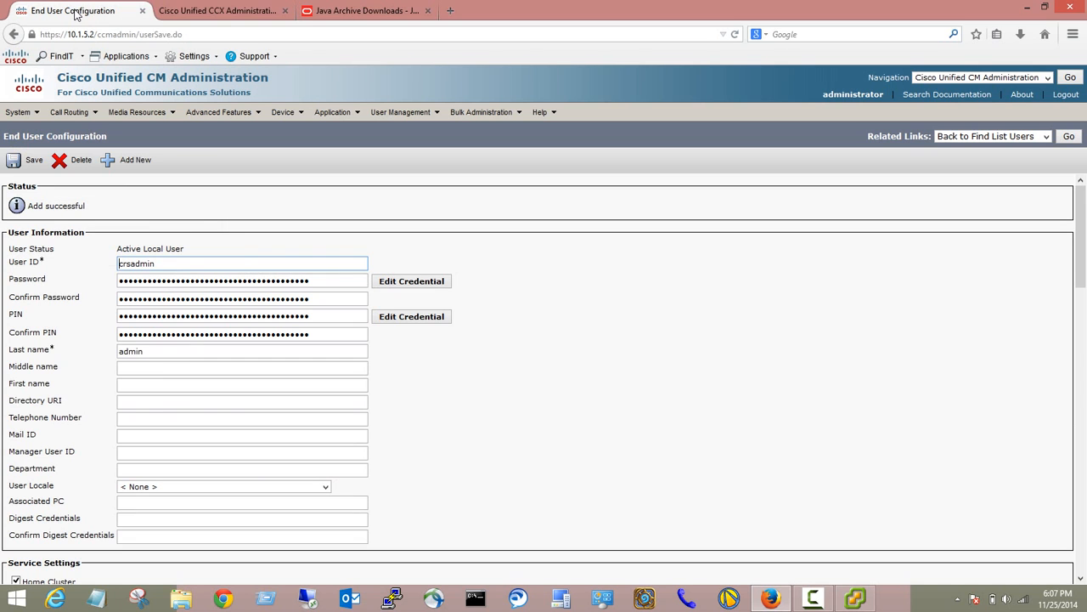
{"action": "left_click", "coordinate": [194, 9]}
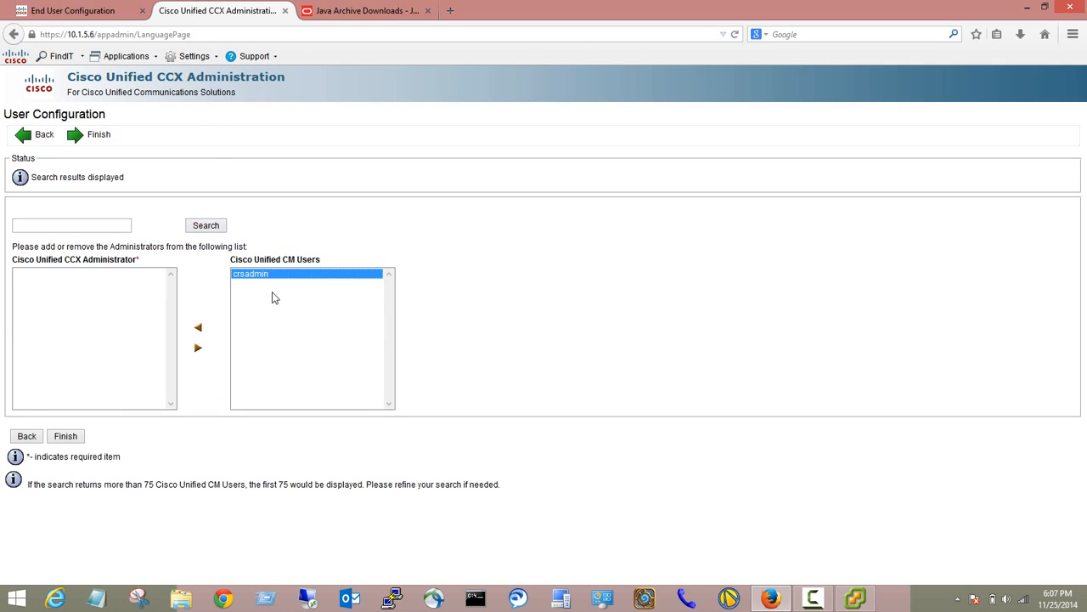
{"action": "left_click", "coordinate": [201, 330]}
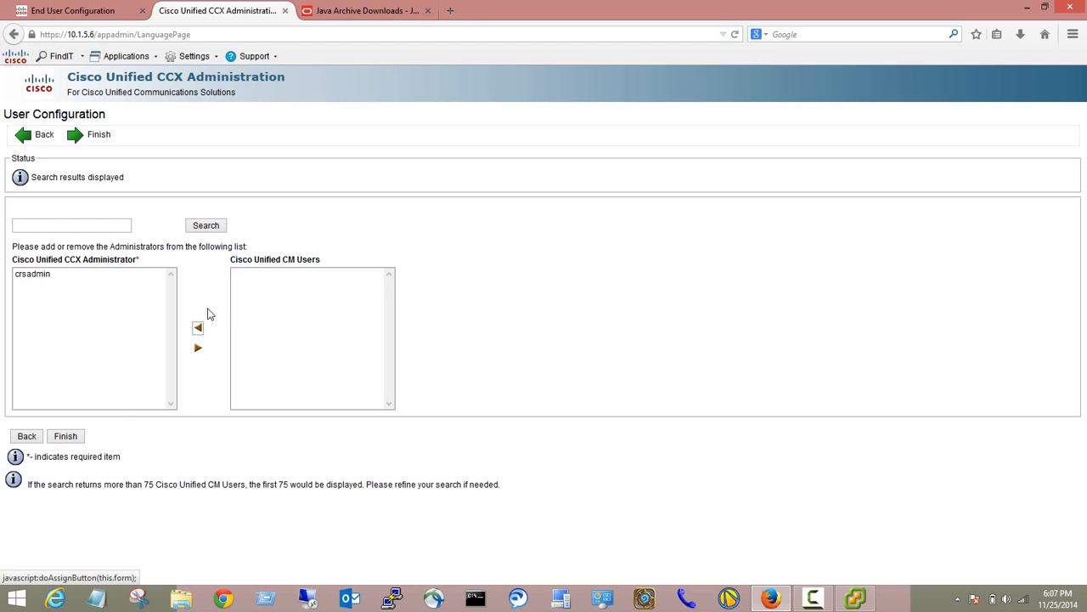
{"action": "left_click", "coordinate": [68, 436]}
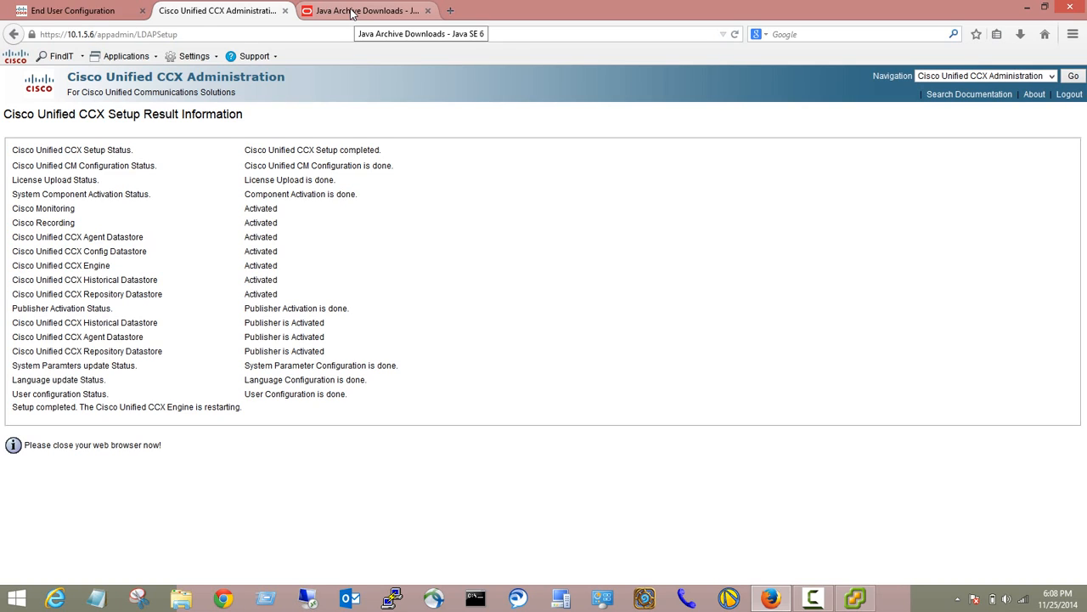
Switch to the Java Archive Downloads – Java SE 6 browser tab.
{"action": "left_click", "coordinate": [351, 12]}
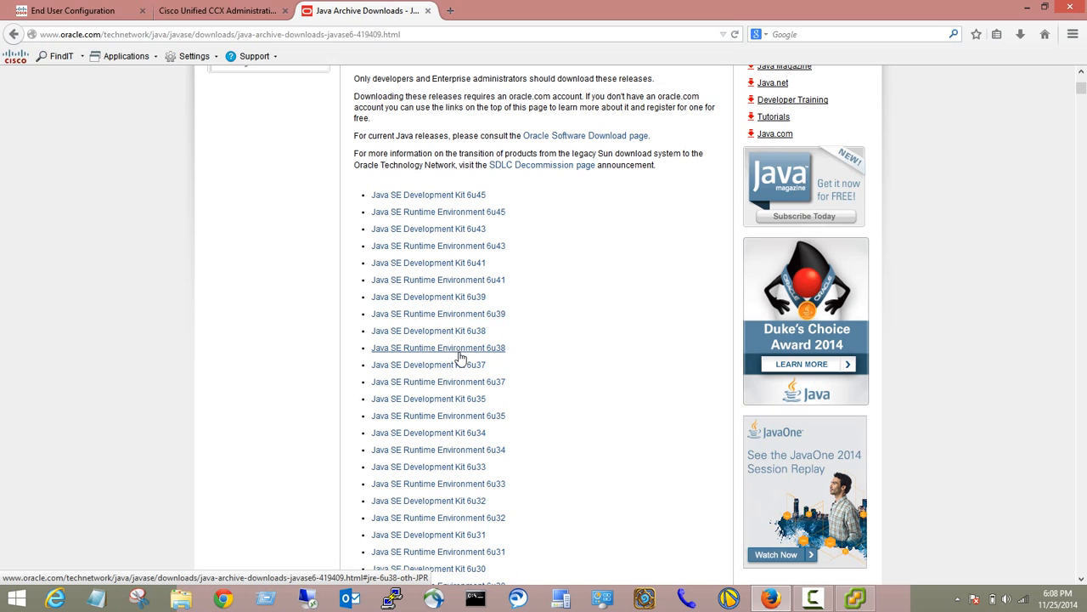
Accept the JRE 6u38 licence agreement and request the jre-6u38-windows-i586.exe installer.
{"action": "left_click", "coordinate": [464, 350]}
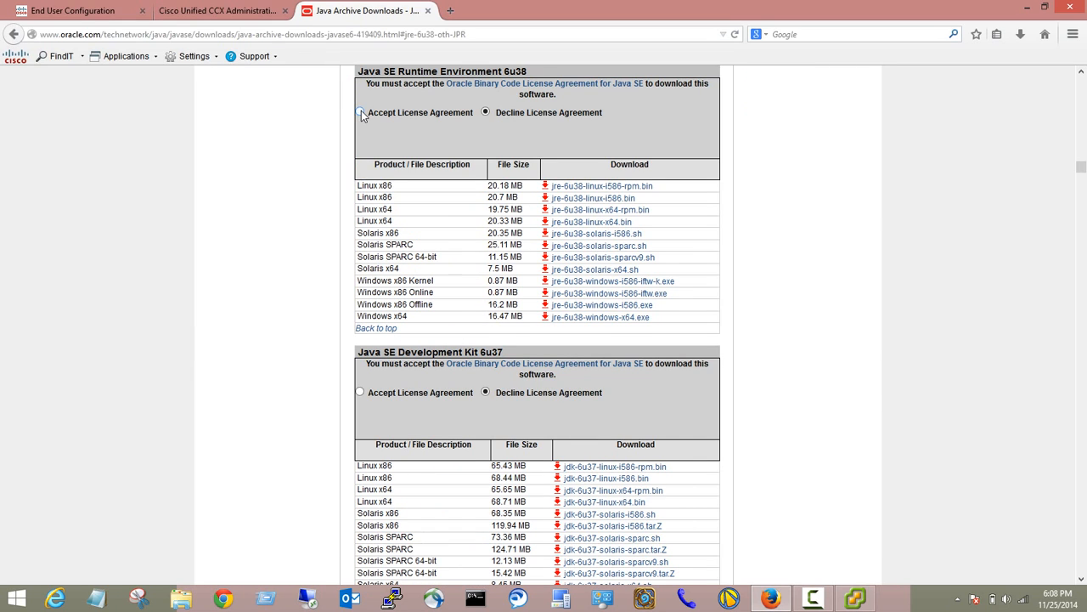
{"action": "left_click", "coordinate": [361, 112]}
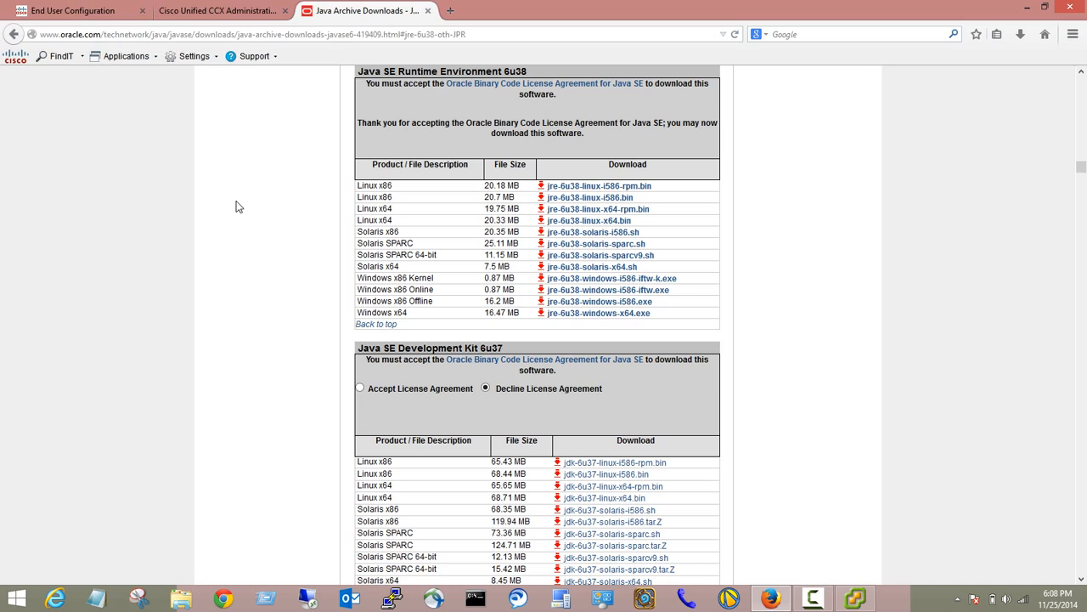
{"action": "left_click", "coordinate": [623, 311]}
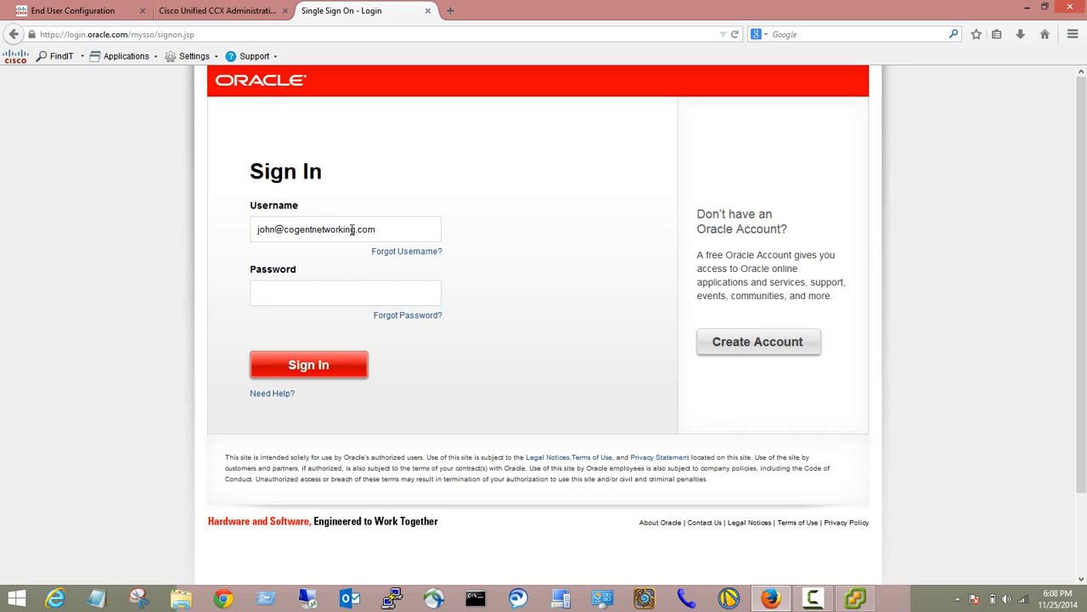
Sign in with the Oracle account password and save the JRE 6u38 installer file.
{"action": "left_click", "coordinate": [321, 291]}
{"action": "type", "text": "•••••••••"}
{"action": "key", "text": "Return"}
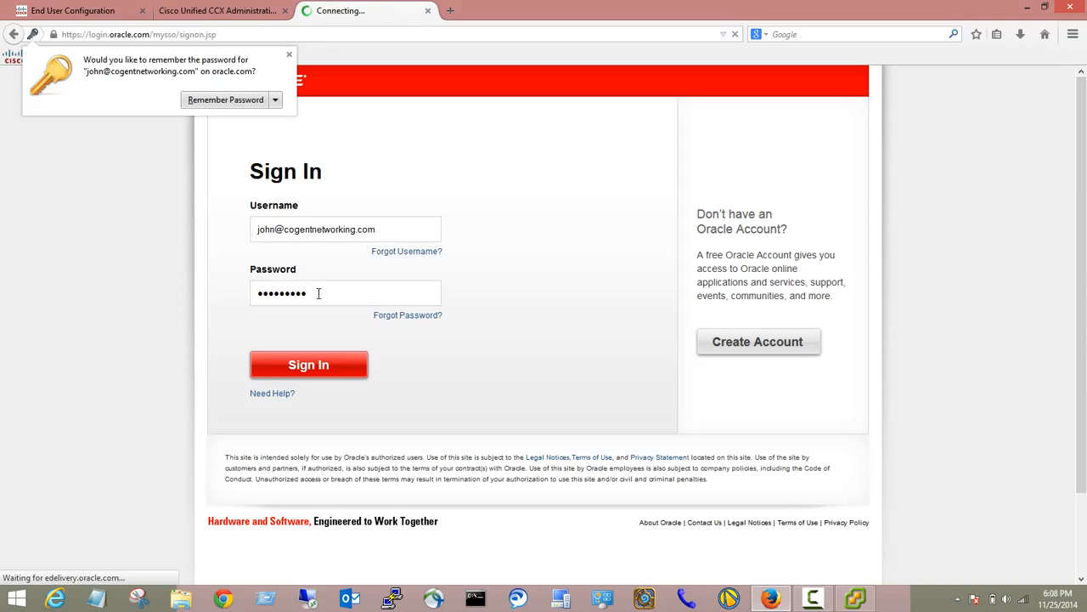
{"action": "left_click", "coordinate": [713, 348]}
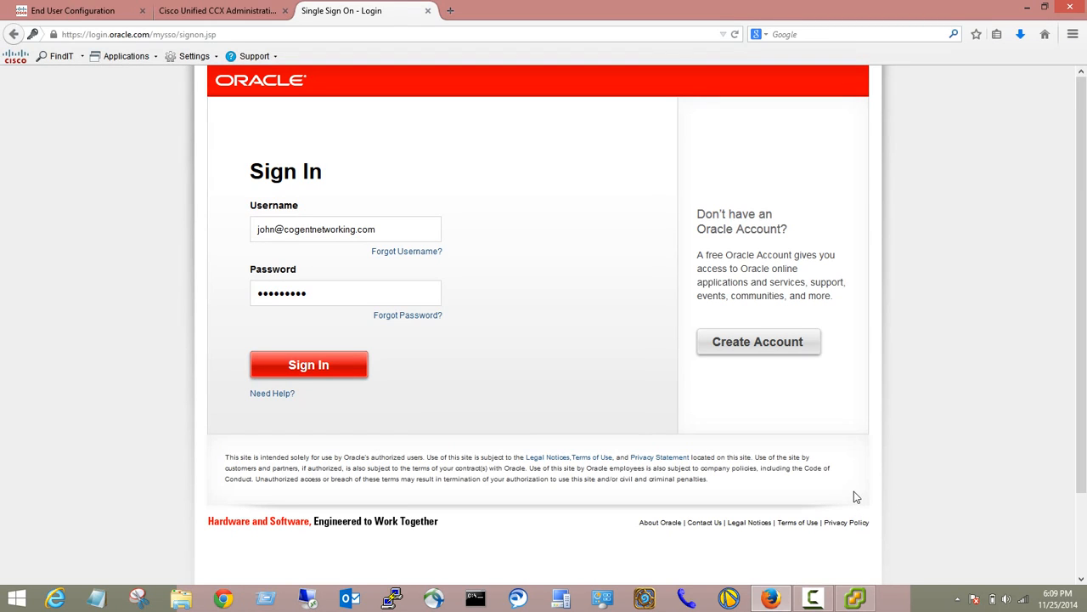
In vSphere Client, take a snapshot of the Uccx-hq virtual machine named 'Clear Config'.
{"action": "mouse_move", "coordinate": [867, 602]}
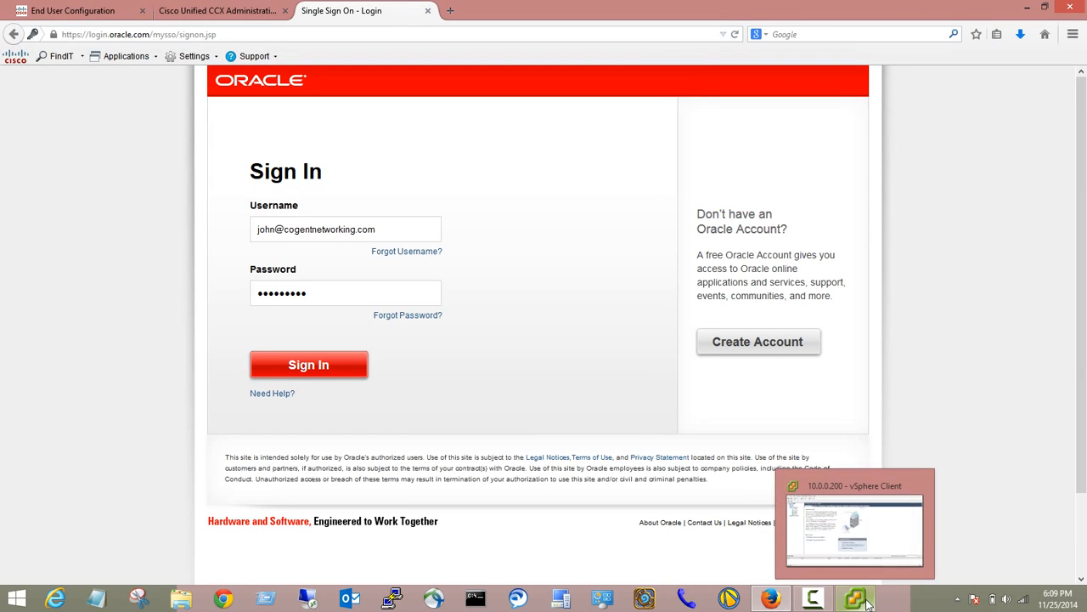
{"action": "left_click", "coordinate": [867, 601]}
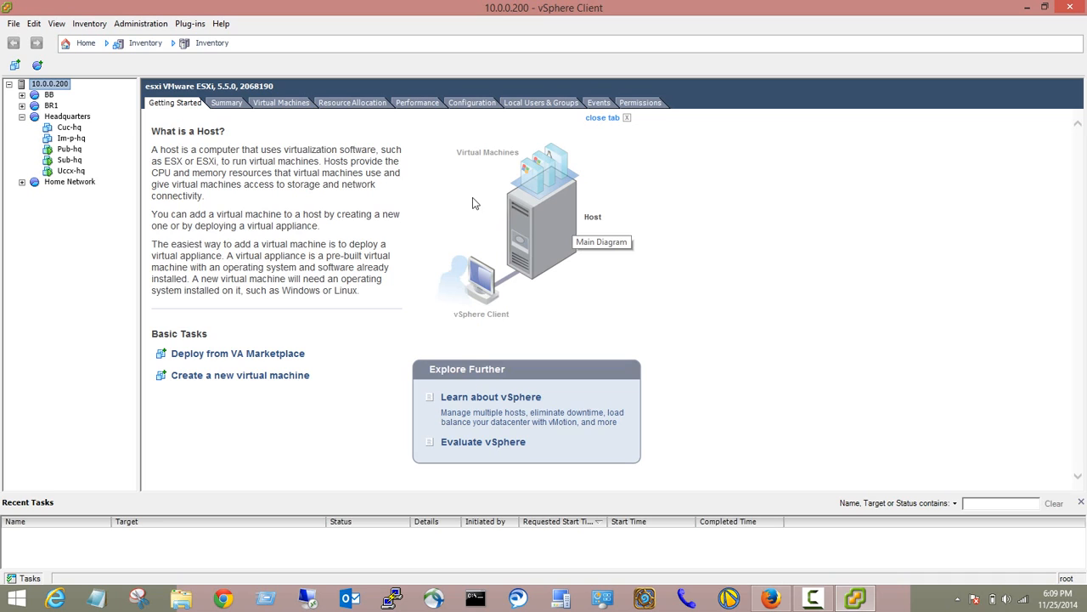
{"action": "right_click", "coordinate": [84, 172]}
{"action": "mouse_move", "coordinate": [170, 206]}
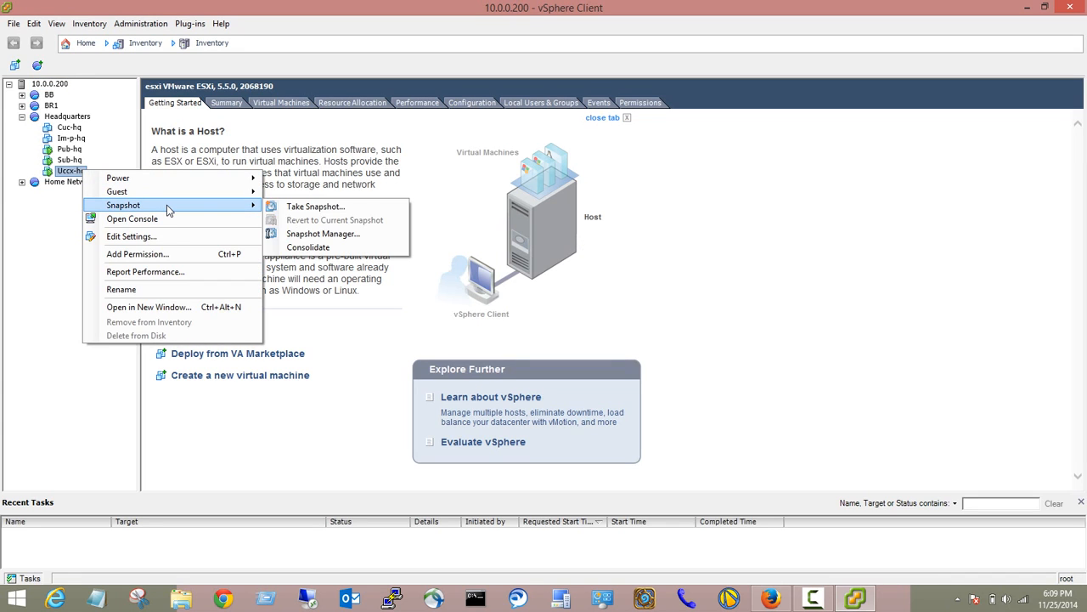
{"action": "left_click", "coordinate": [316, 208]}
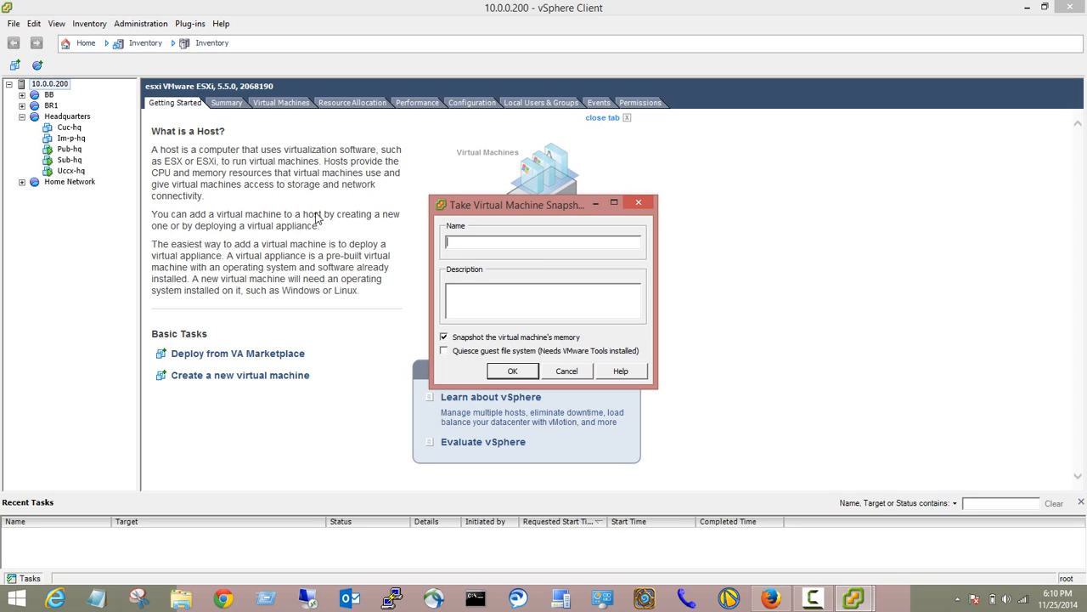
{"action": "type", "text": "Clear Config"}
{"action": "left_click", "coordinate": [513, 371]}
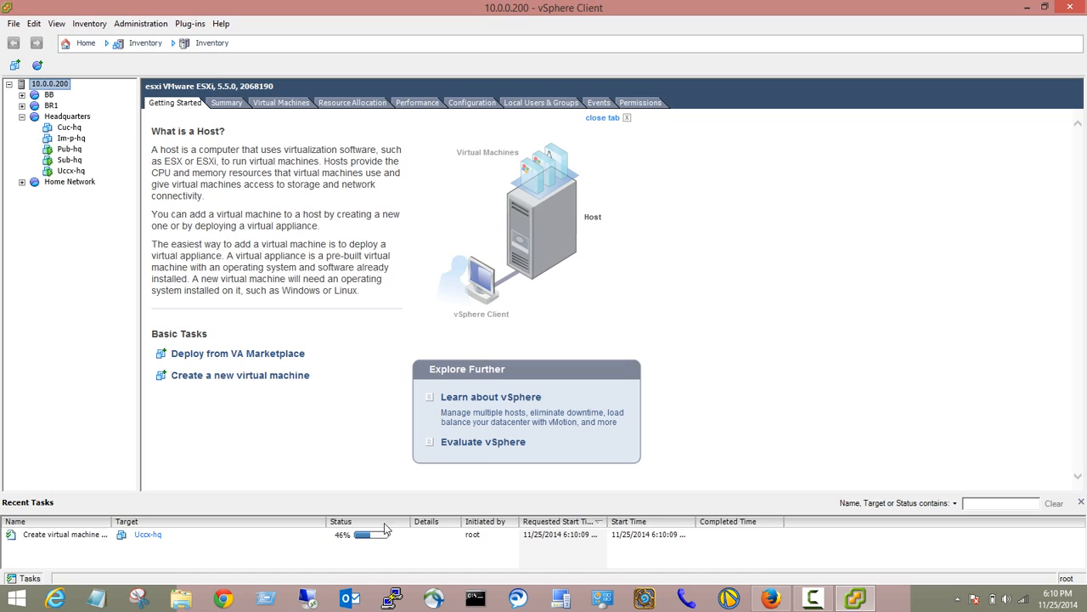
After the snapshot task completes, bring up the Snapshot submenu for Uccx-hq.
{"action": "left_click", "coordinate": [813, 598]}
{"action": "left_click", "coordinate": [673, 472]}
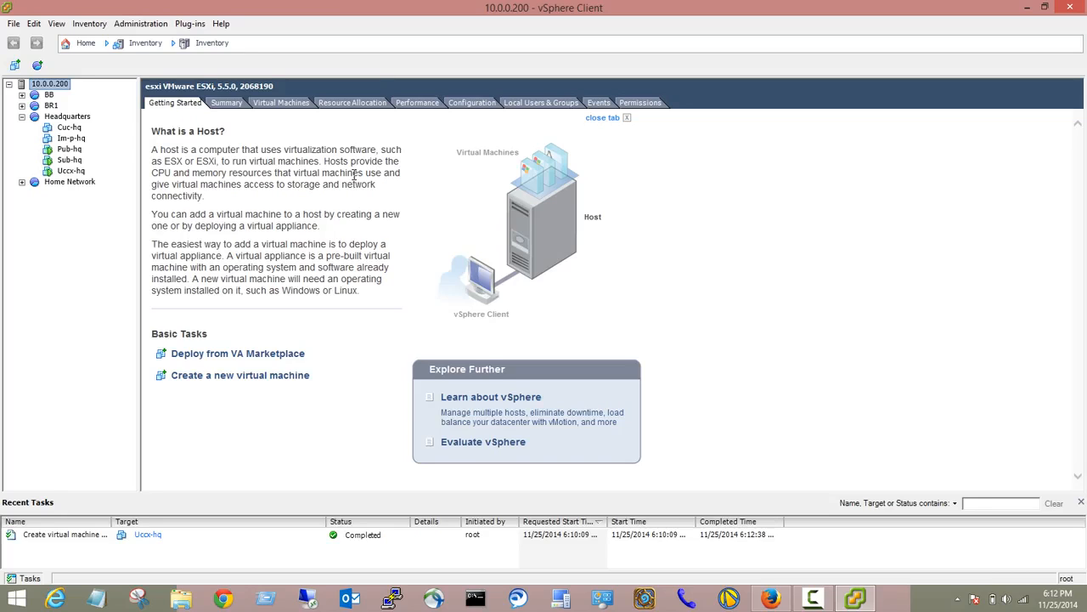
{"action": "right_click", "coordinate": [76, 173]}
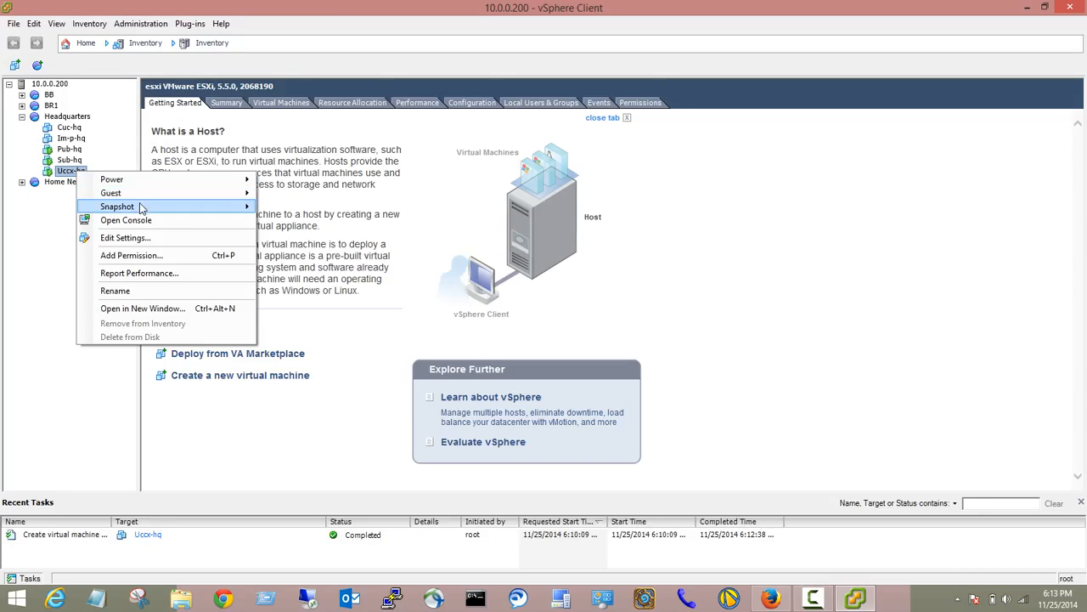
{"action": "mouse_move", "coordinate": [170, 208]}
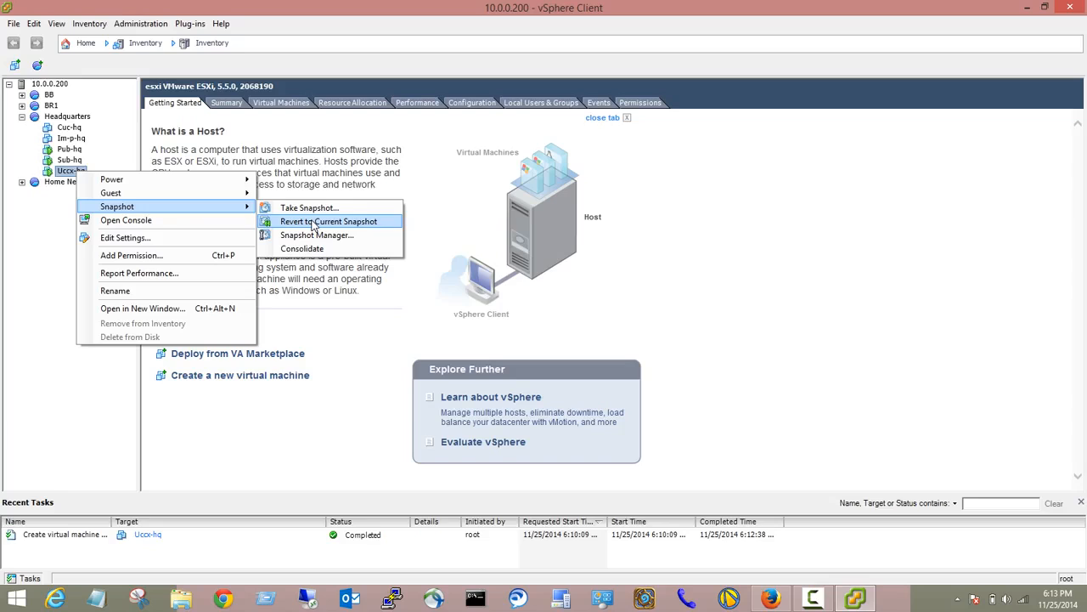
Open the Snapshot Manager for Uccx-hq and inspect the Clear Config snapshot and current state.
{"action": "left_click", "coordinate": [342, 241]}
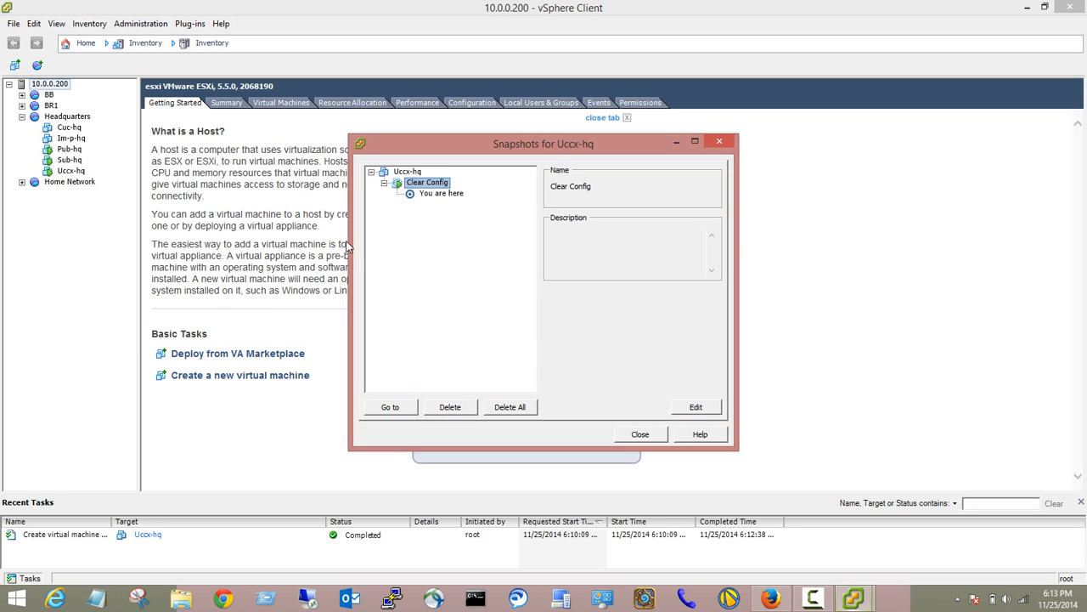
{"action": "left_click", "coordinate": [401, 172]}
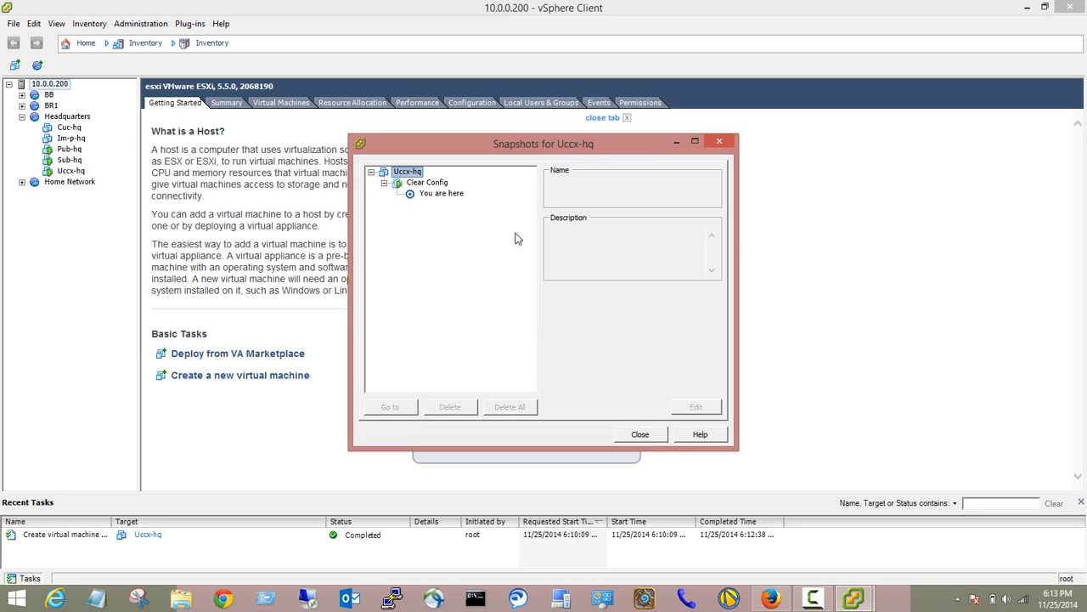
{"action": "left_click", "coordinate": [435, 184]}
{"action": "left_click", "coordinate": [452, 197]}
{"action": "left_click", "coordinate": [424, 185]}
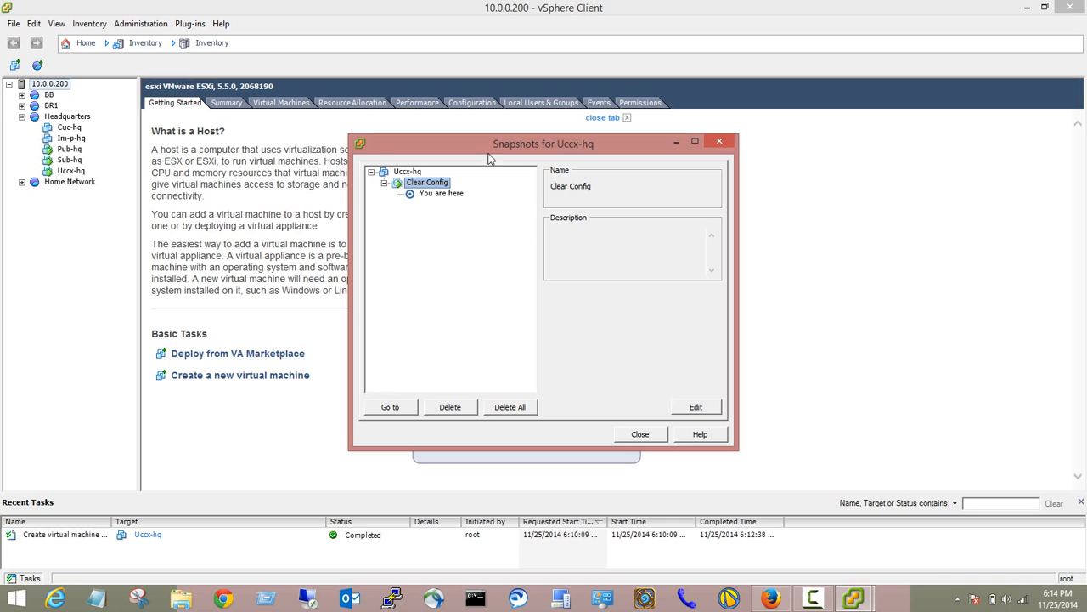
{"action": "left_click", "coordinate": [435, 194]}
{"action": "left_click", "coordinate": [431, 184]}
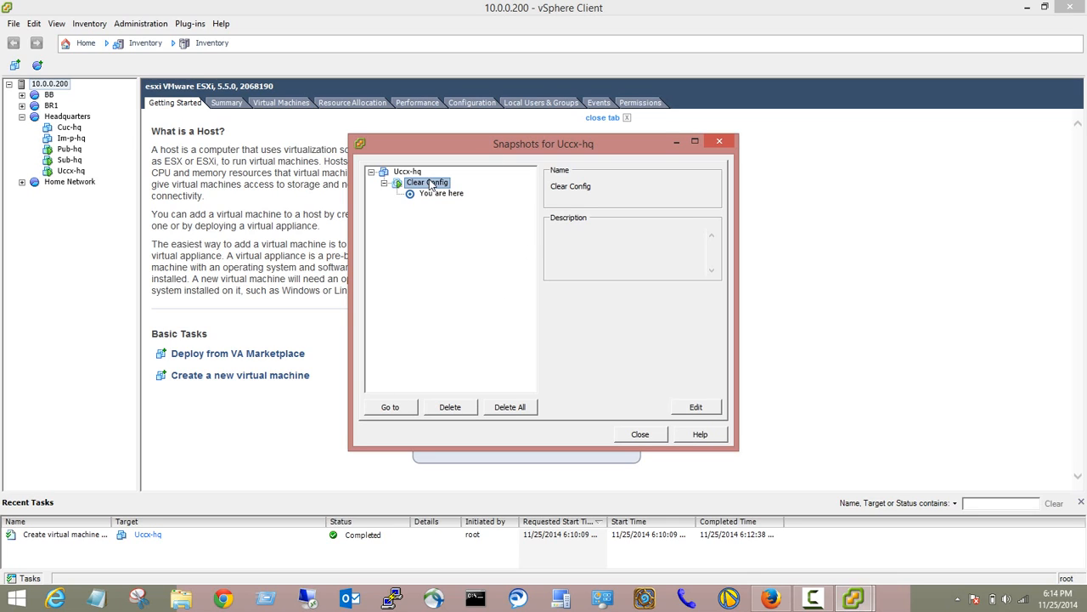